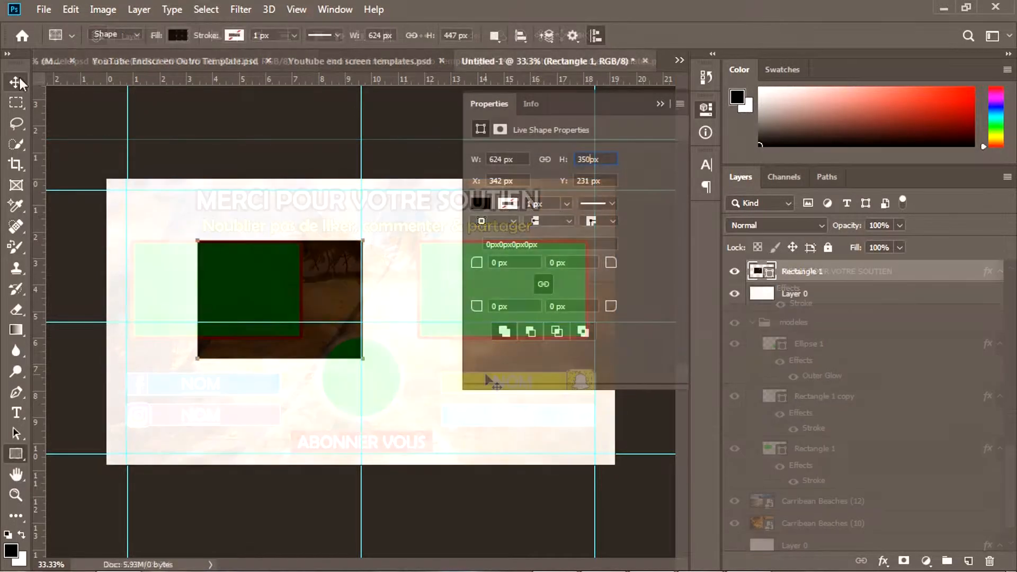
{"action": "left_click", "coordinate": [16, 81]}
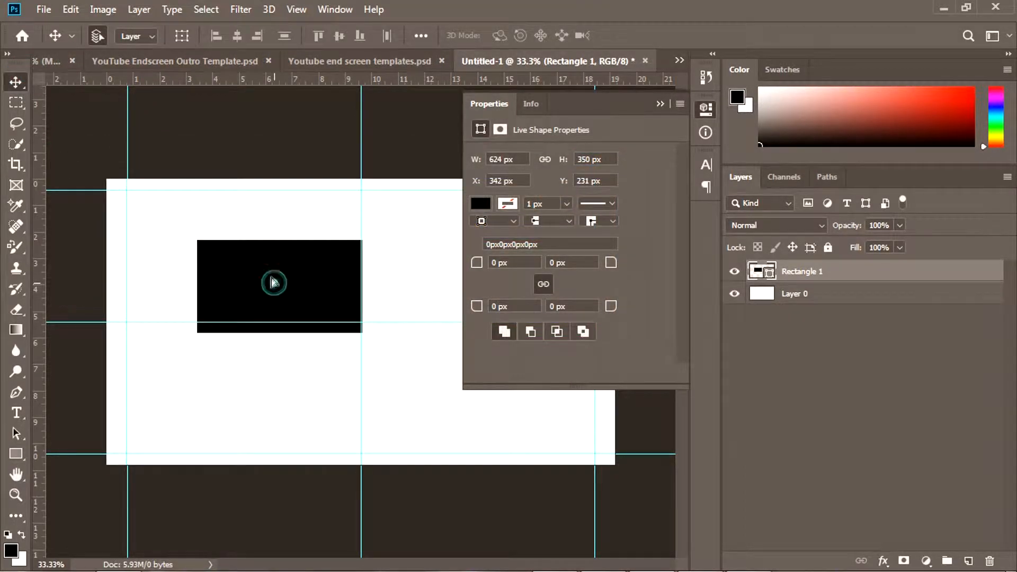
{"action": "left_click_drag", "start_coordinate": [211, 271], "coordinate": [207, 272]}
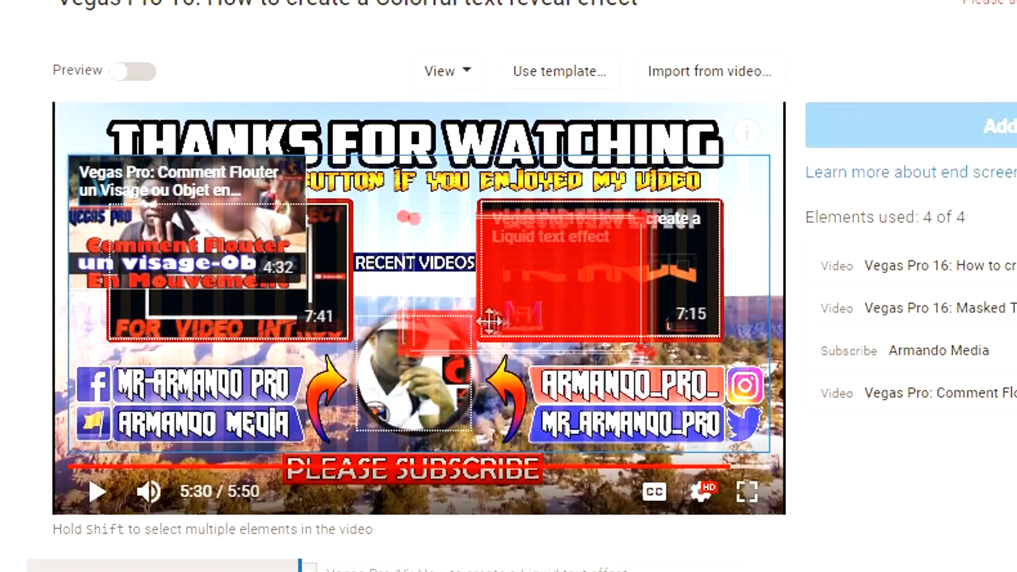
{"action": "left_click_drag", "start_coordinate": [488, 320], "coordinate": [511, 281]}
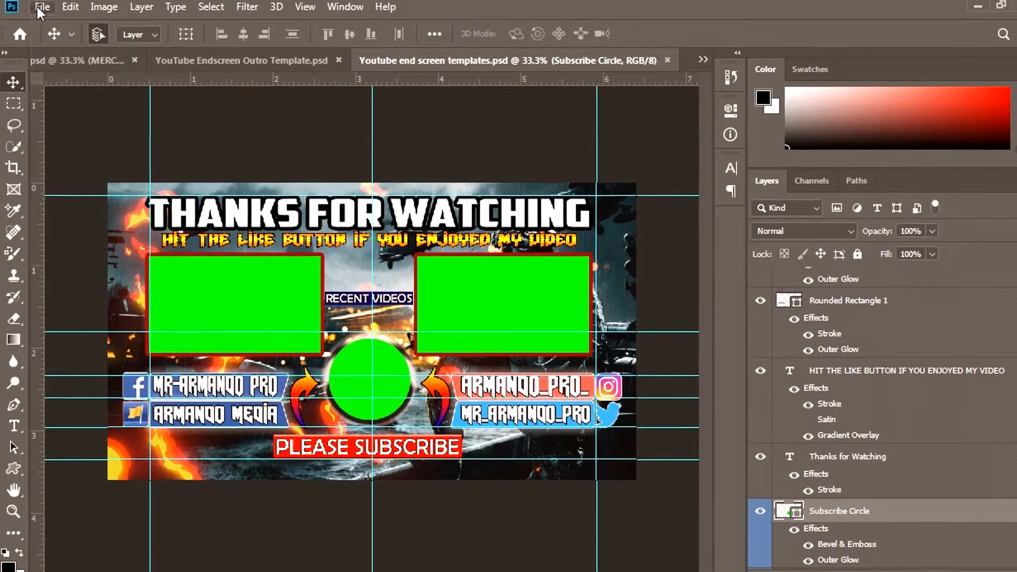
Create a new document from the HDTV 1080p film preset, 1920 x 1080 pixels, with a resolution of 100 pixels/inch.
{"action": "left_click", "coordinate": [43, 9]}
{"action": "left_click", "coordinate": [57, 23]}
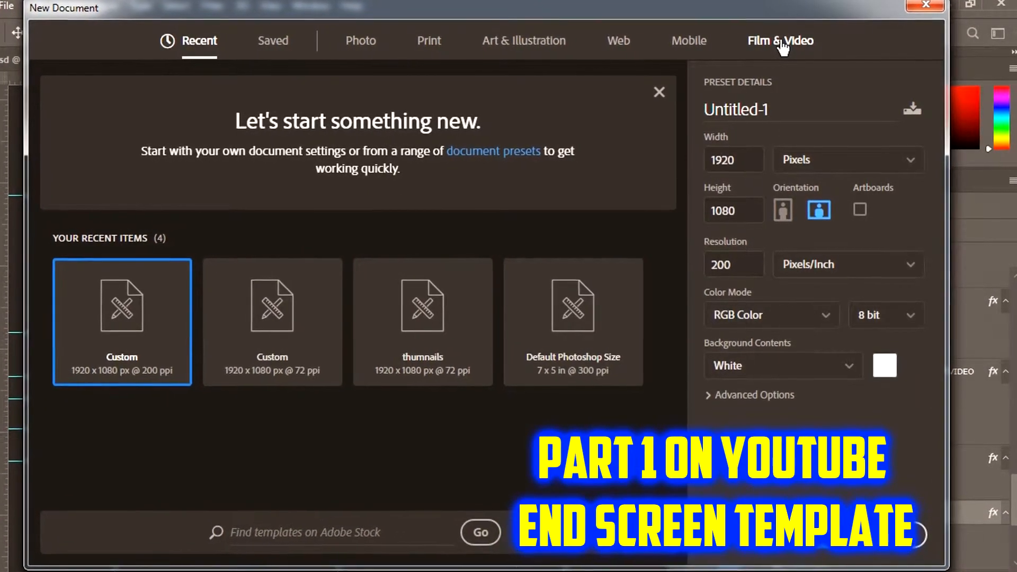
{"action": "left_click", "coordinate": [781, 42]}
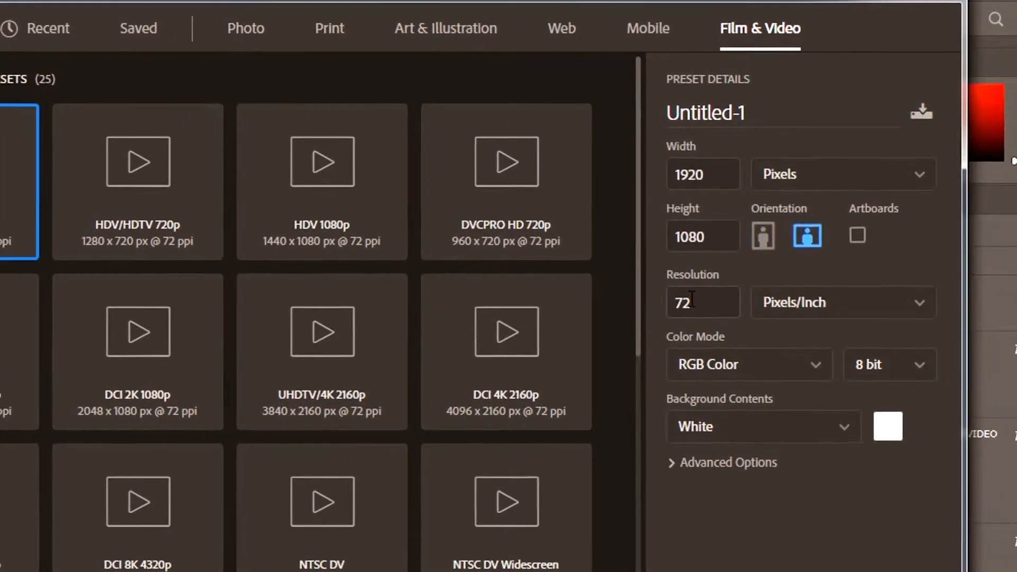
{"action": "left_click", "coordinate": [691, 301]}
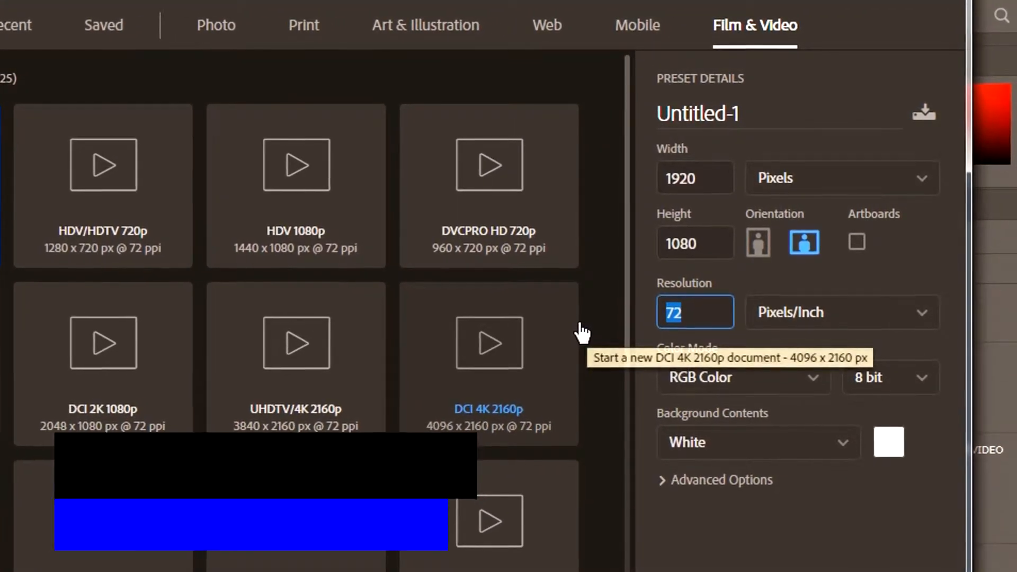
{"action": "type", "text": "100"}
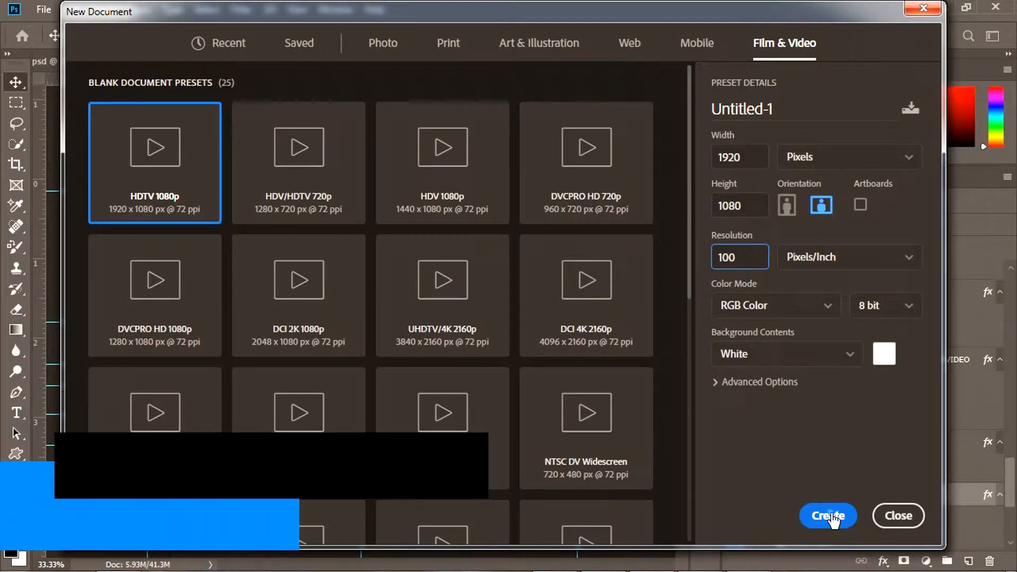
{"action": "left_click", "coordinate": [830, 515]}
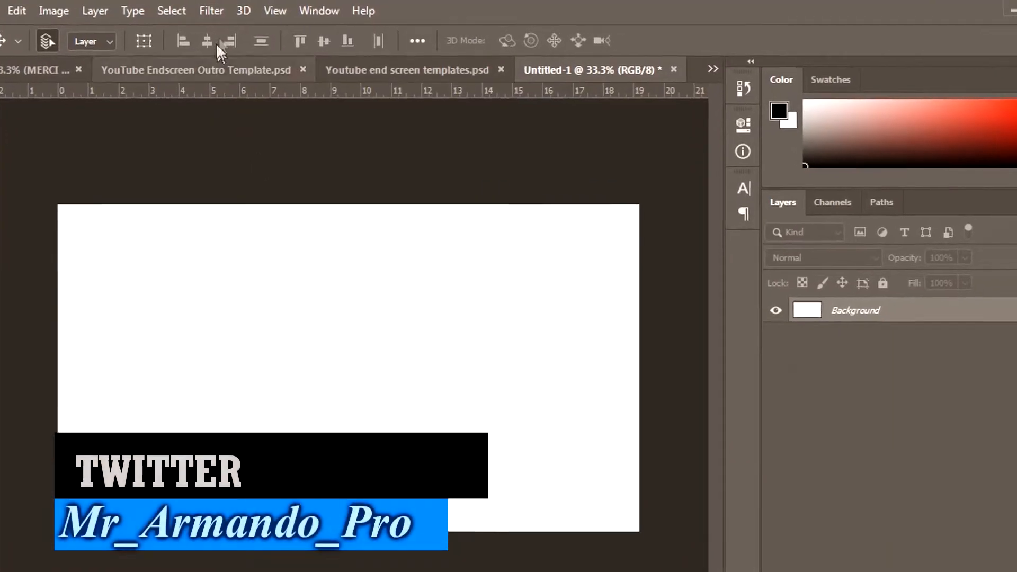
Add a vertical guide at 50% of the canvas width.
{"action": "left_click", "coordinate": [274, 11]}
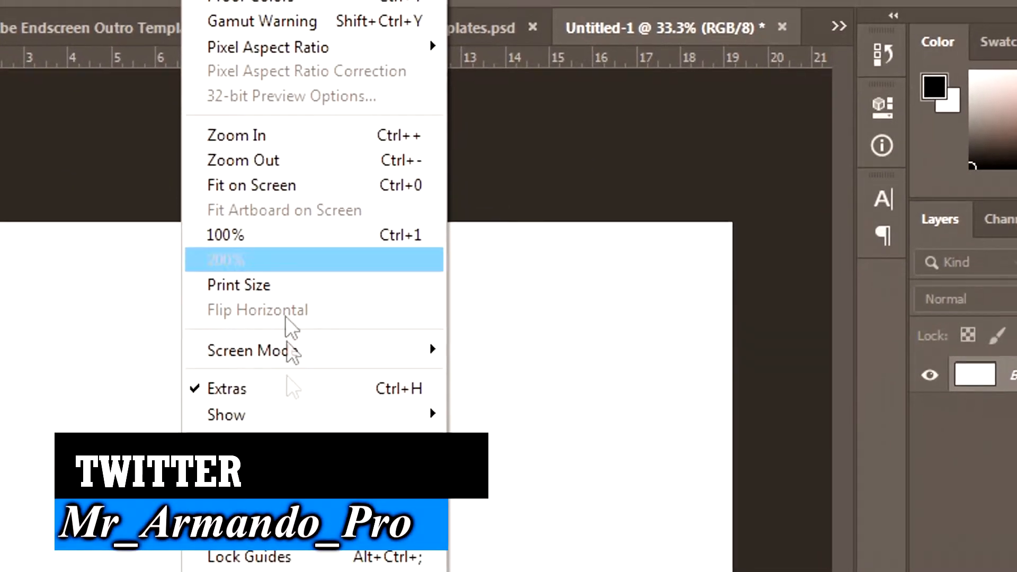
{"action": "left_click", "coordinate": [268, 437]}
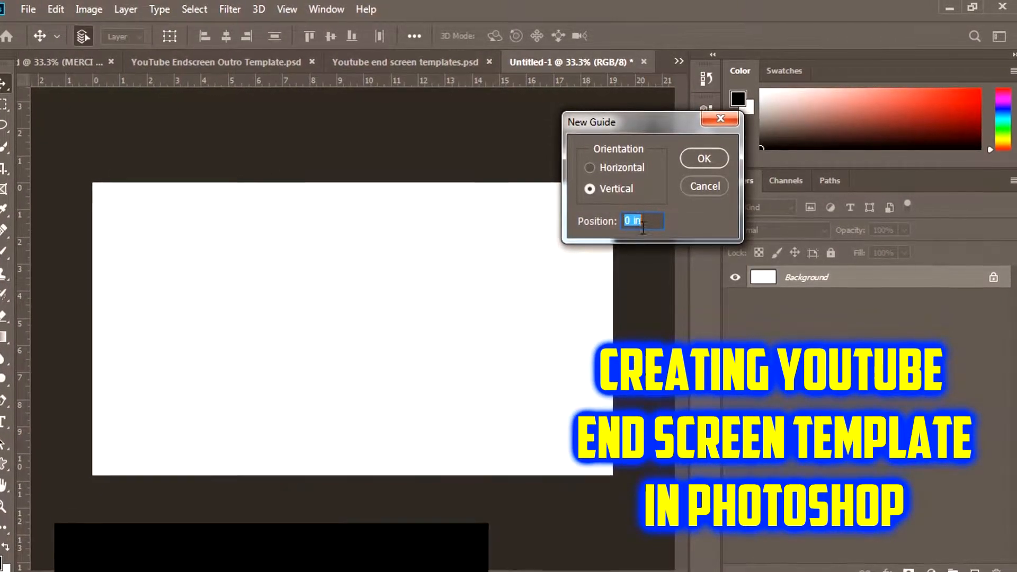
{"action": "type", "text": "50%"}
{"action": "key", "text": "Return"}
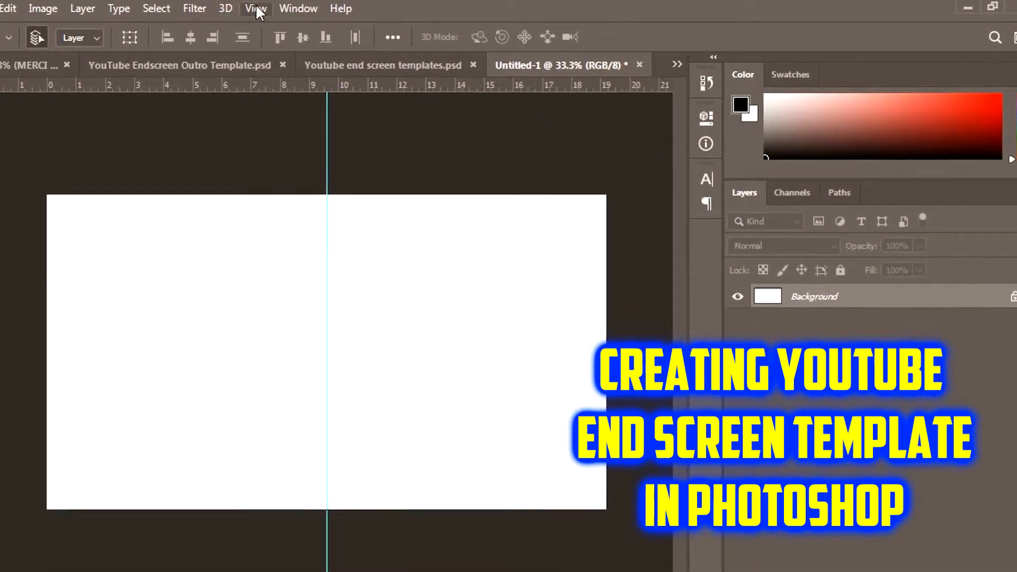
Add a vertical guide at 4% for the canvas's left margin.
{"action": "left_click", "coordinate": [255, 11]}
{"action": "left_click", "coordinate": [286, 483]}
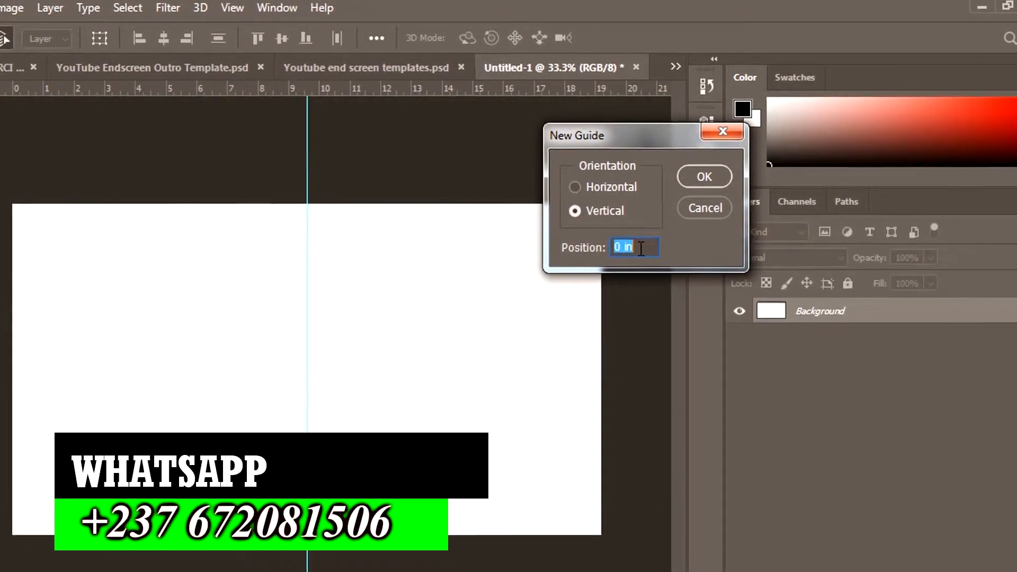
{"action": "type", "text": "4"}
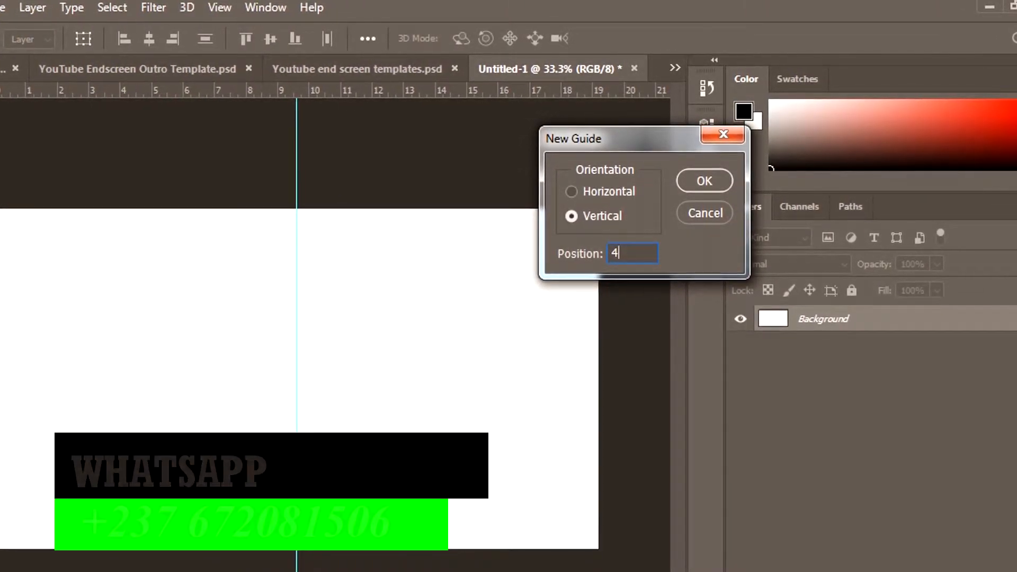
{"action": "type", "text": "%"}
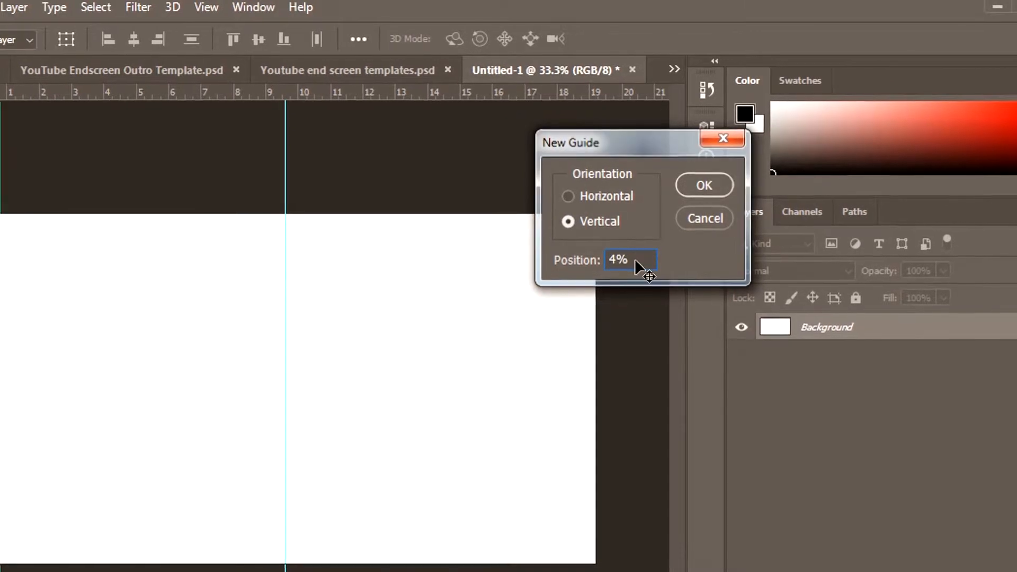
{"action": "key", "text": "Return"}
Add a vertical guide at 96% for the canvas's right margin.
{"action": "left_click", "coordinate": [206, 7]}
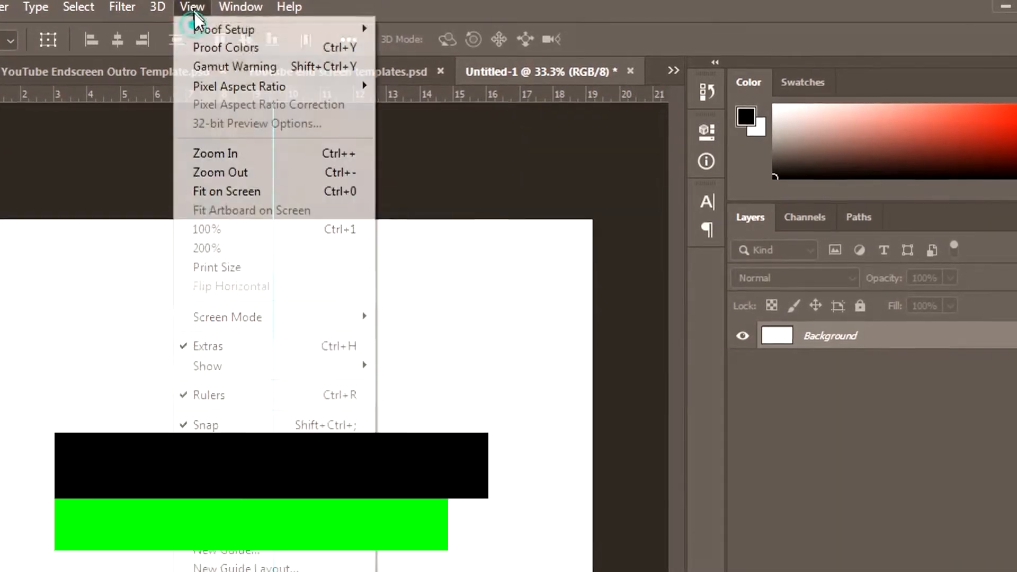
{"action": "left_click", "coordinate": [237, 549]}
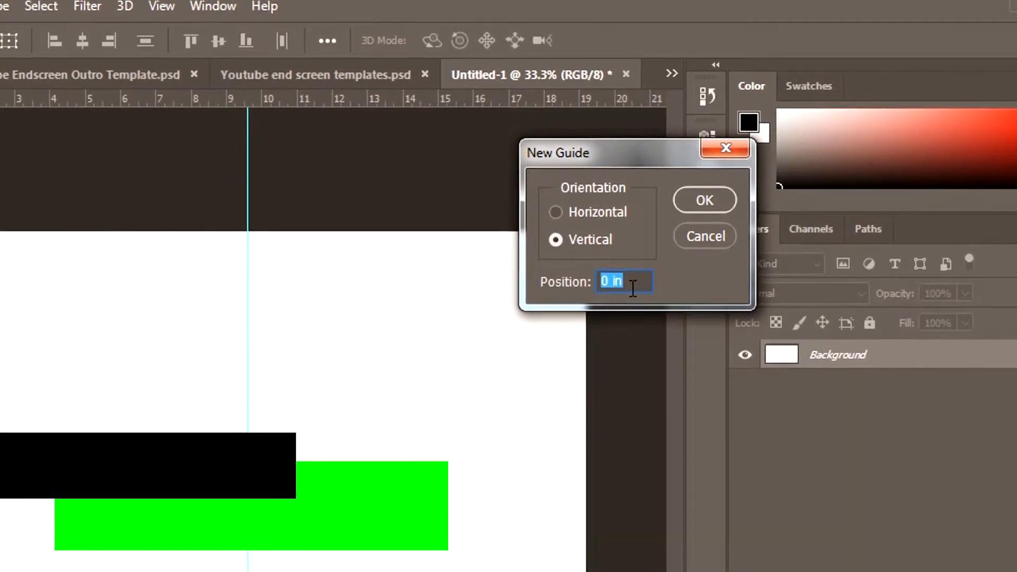
{"action": "type", "text": "96%"}
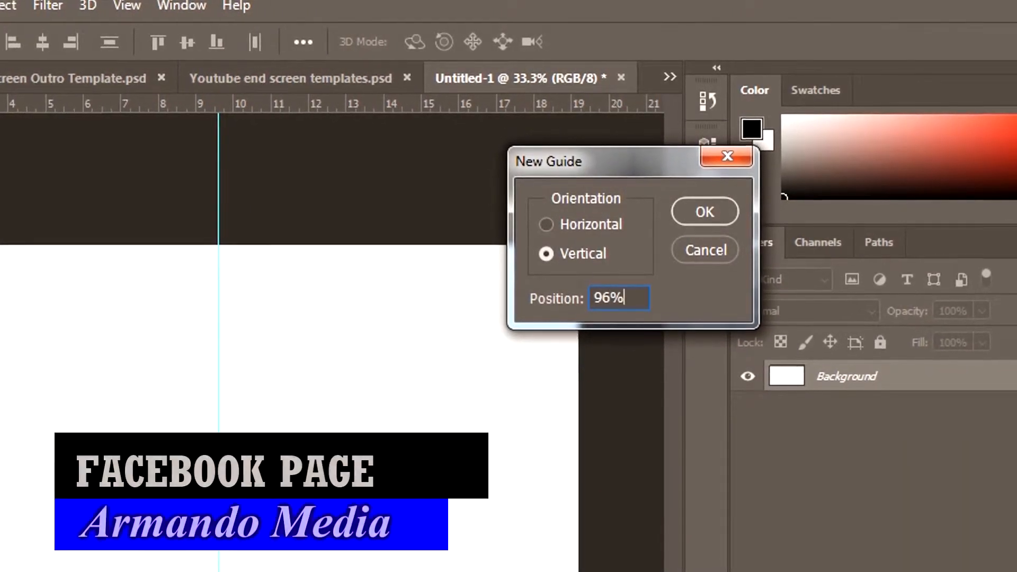
{"action": "key", "text": "Return"}
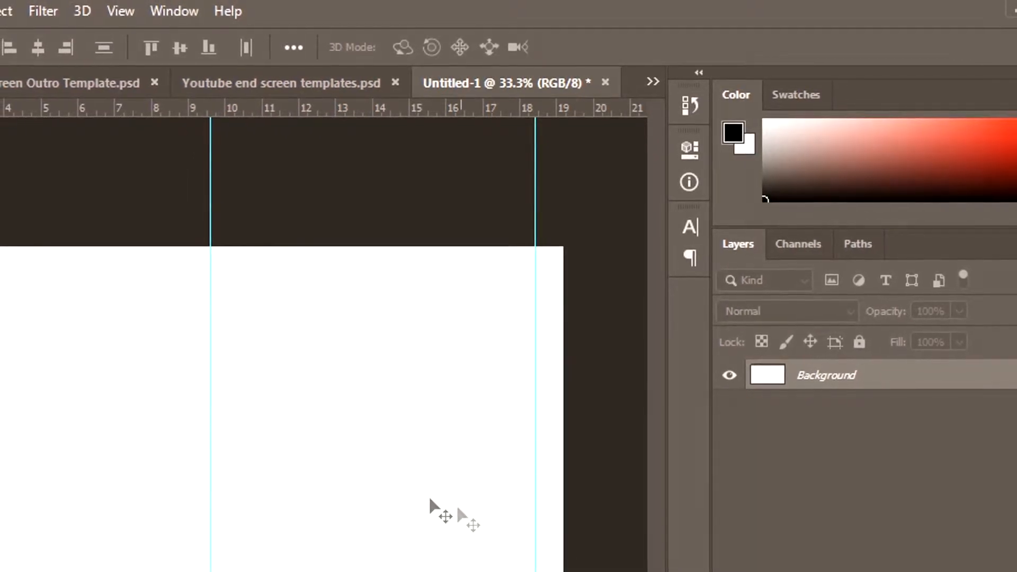
Create another guide with vertical orientation at position 50.
{"action": "left_click", "coordinate": [125, 10]}
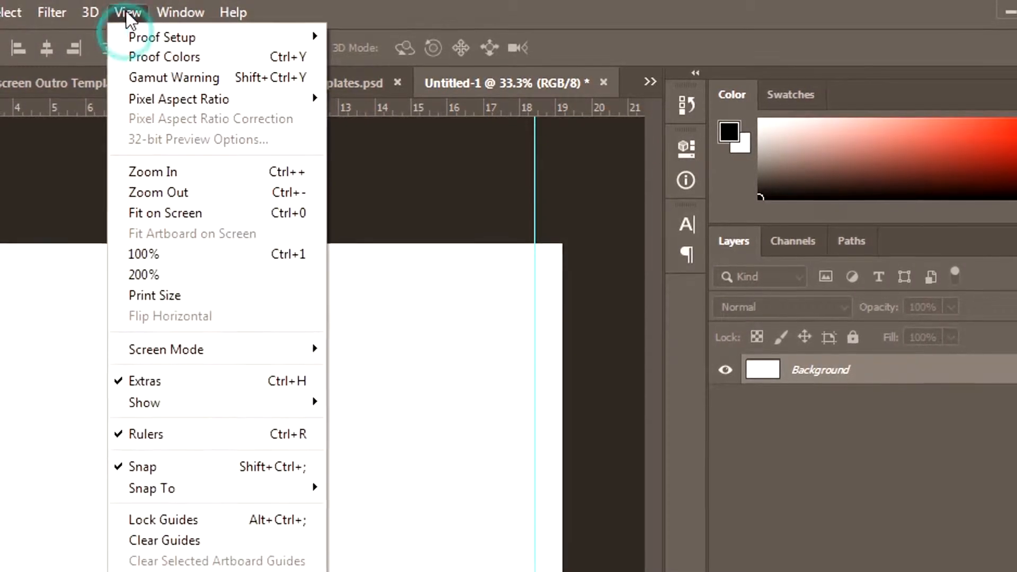
{"action": "mouse_move", "coordinate": [137, 31]}
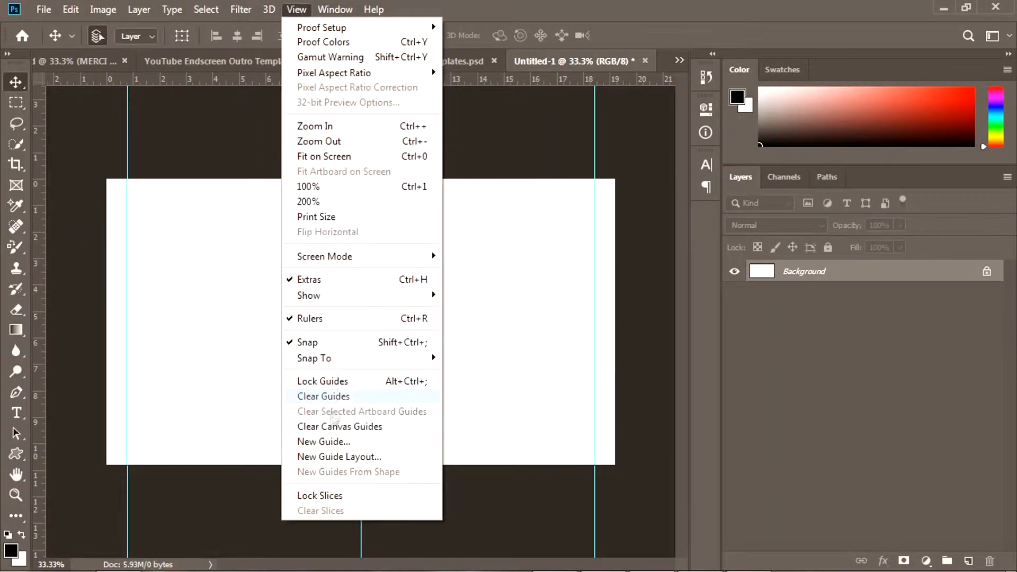
{"action": "left_click", "coordinate": [209, 570]}
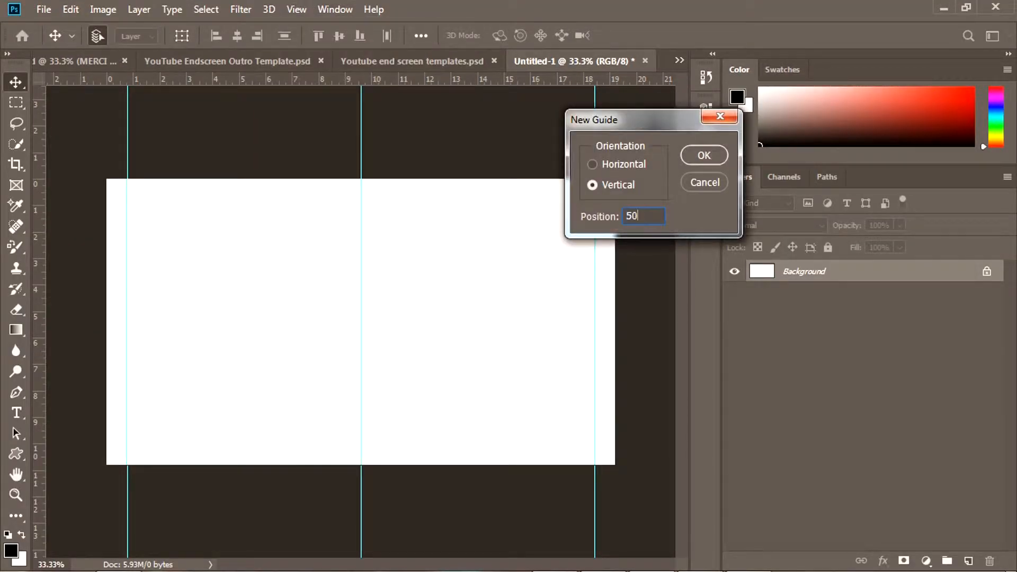
{"action": "key", "text": "Return"}
Add a horizontal guide at 50% of the canvas height.
{"action": "left_click", "coordinate": [297, 9]}
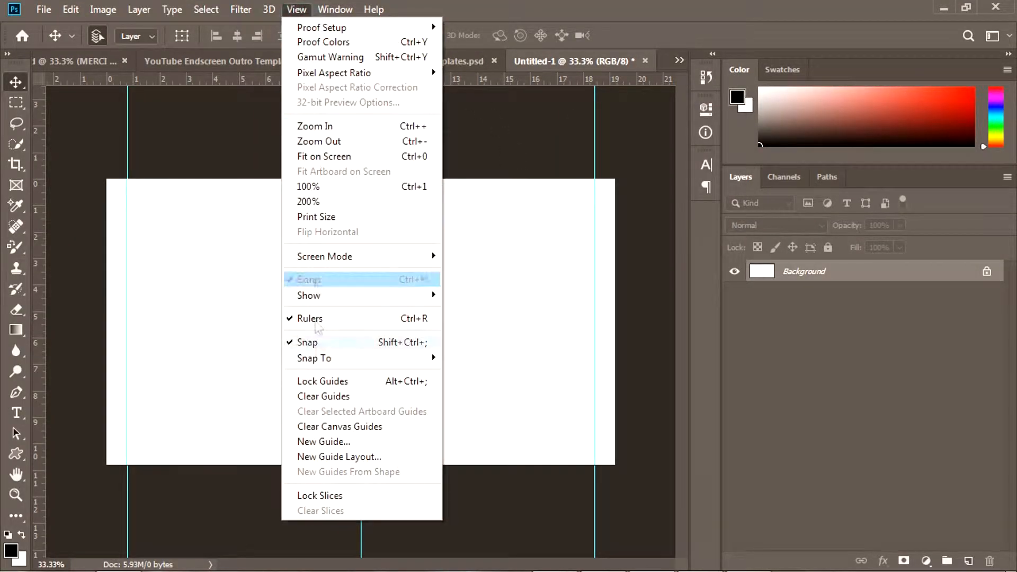
{"action": "left_click", "coordinate": [314, 441]}
{"action": "left_click", "coordinate": [645, 214]}
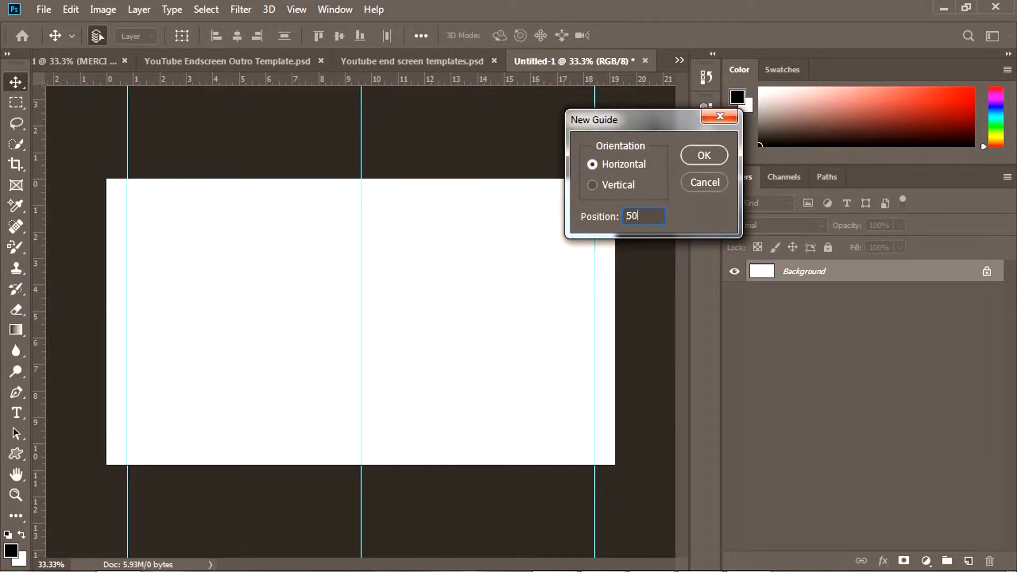
{"action": "type", "text": "50"}
{"action": "key", "text": "Return"}
Add a horizontal guide at 4% for the canvas's upper margin.
{"action": "left_click", "coordinate": [297, 9]}
{"action": "left_click", "coordinate": [317, 438]}
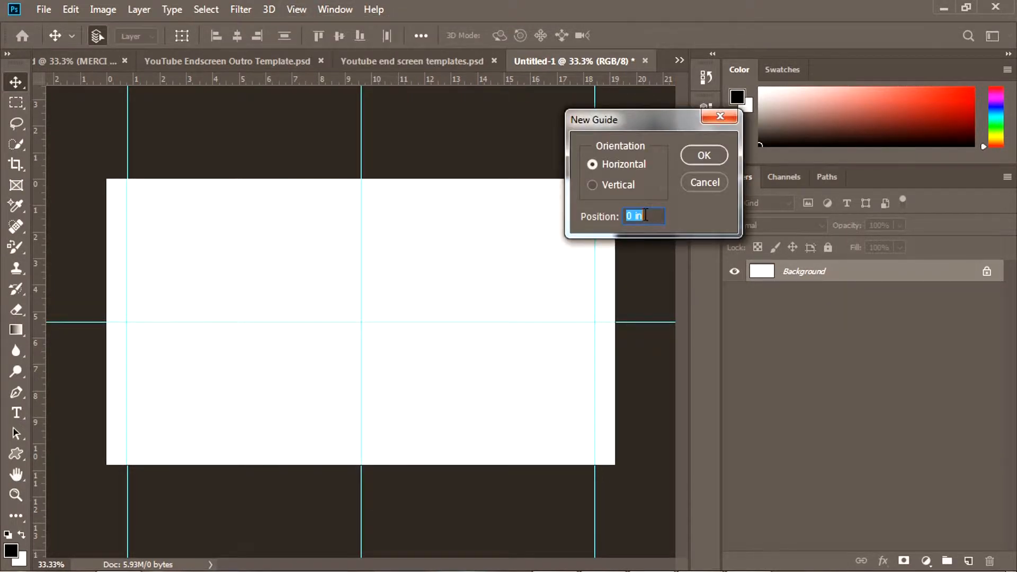
{"action": "type", "text": "4%"}
{"action": "key", "text": "Return"}
Add a horizontal guide at 96% for the canvas's lower margin.
{"action": "left_click", "coordinate": [297, 9]}
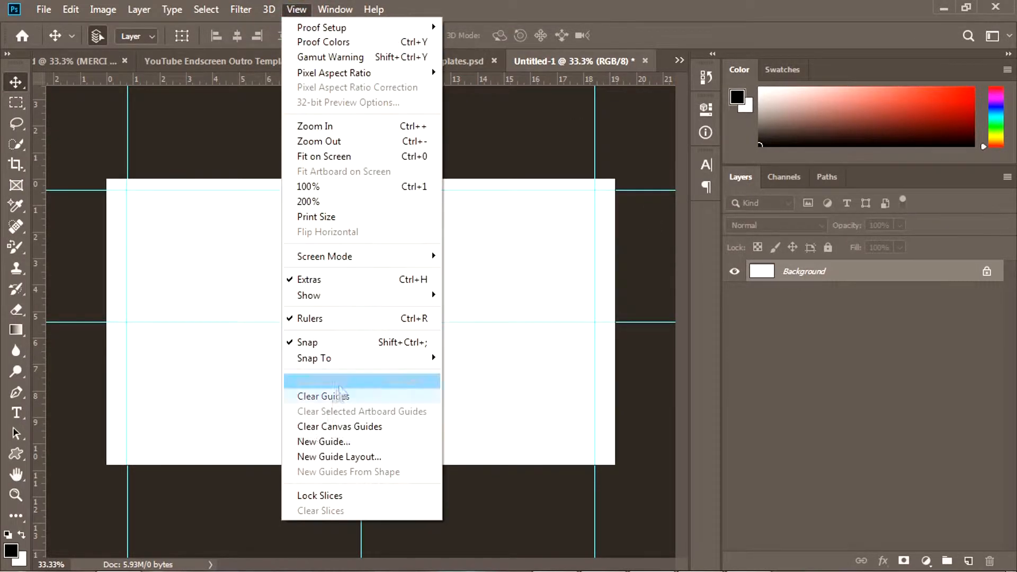
{"action": "left_click", "coordinate": [314, 442]}
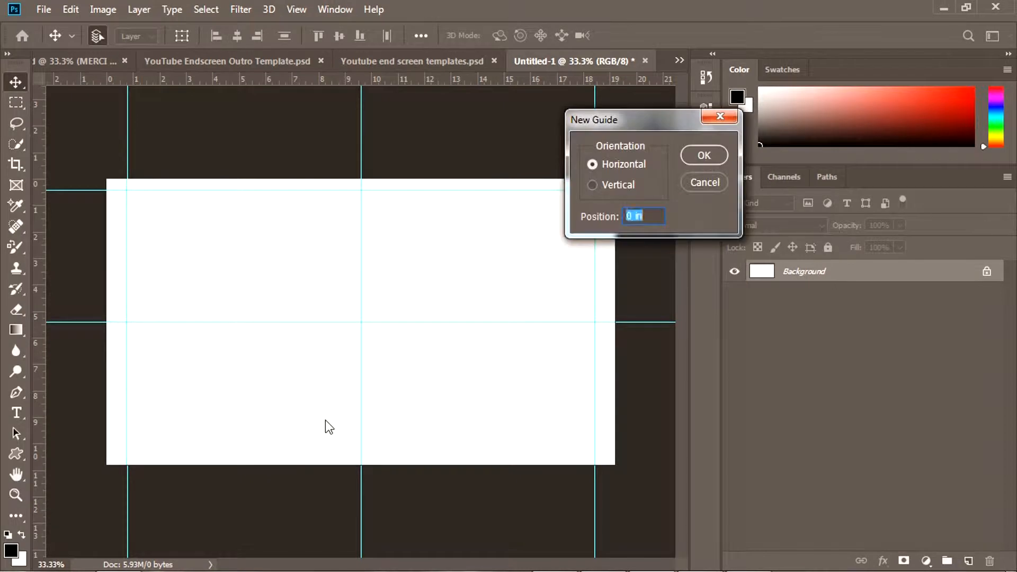
{"action": "type", "text": "96%"}
{"action": "left_click", "coordinate": [717, 158]}
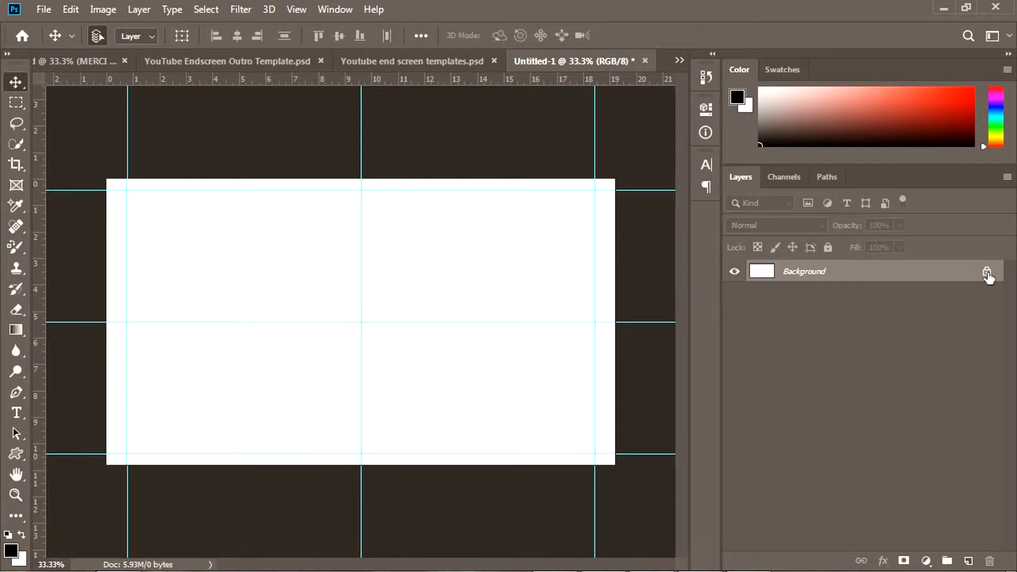
Unlock the background layer and draw a black rectangle about 5.5 by 4.5 in in the left half of the canvas.
{"action": "left_click", "coordinate": [16, 454]}
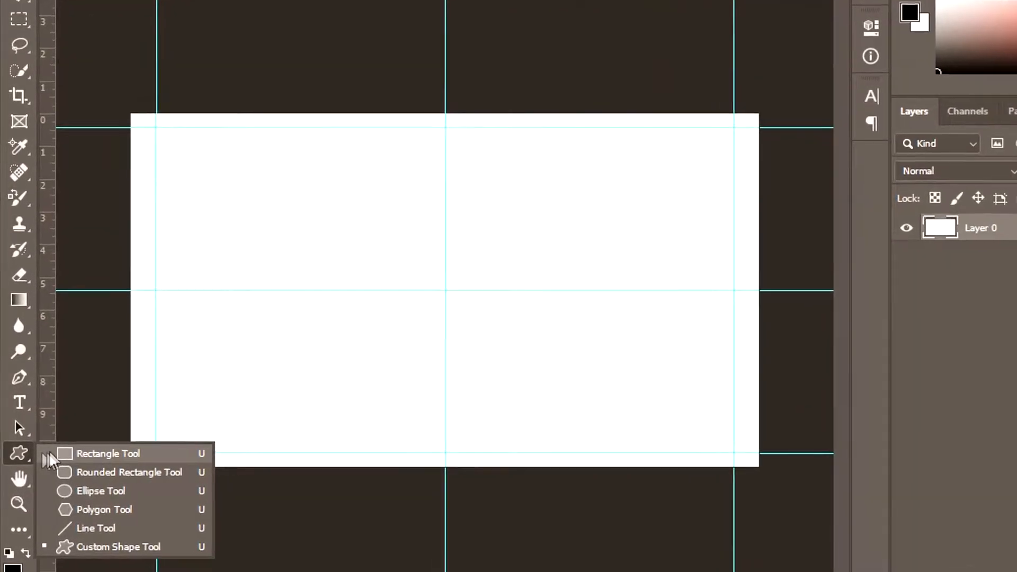
{"action": "left_click", "coordinate": [70, 451]}
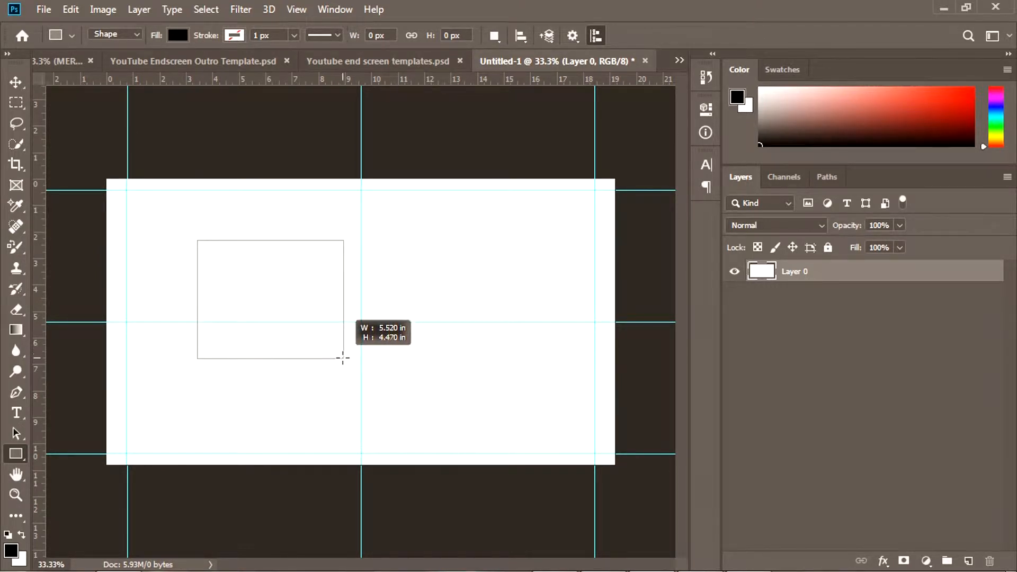
{"action": "left_click_drag", "start_coordinate": [342, 358], "coordinate": [343, 359]}
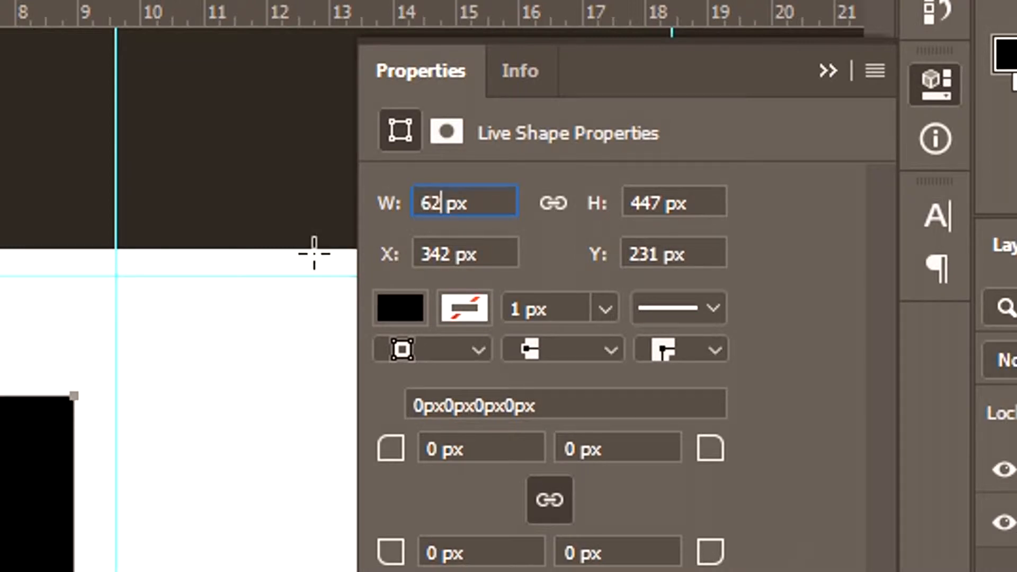
Resize the rectangle to 624 by 350 px and snap it to the 4% vertical guide, resting on the 50% horizontal guide.
{"action": "left_click", "coordinate": [659, 206]}
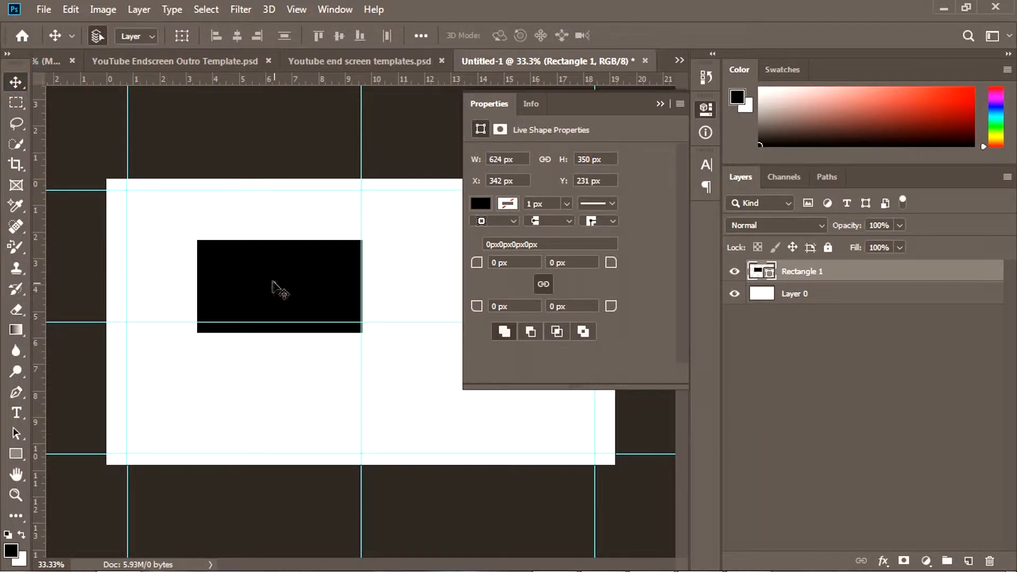
{"action": "mouse_move", "coordinate": [211, 272]}
{"action": "left_mouse_down"}
{"action": "mouse_move", "coordinate": [207, 284]}
{"action": "mouse_move", "coordinate": [208, 275]}
{"action": "left_mouse_up"}
Add a 13 px outside Stroke in red (f21010) to the rectangle layer.
{"action": "right_click", "coordinate": [871, 270]}
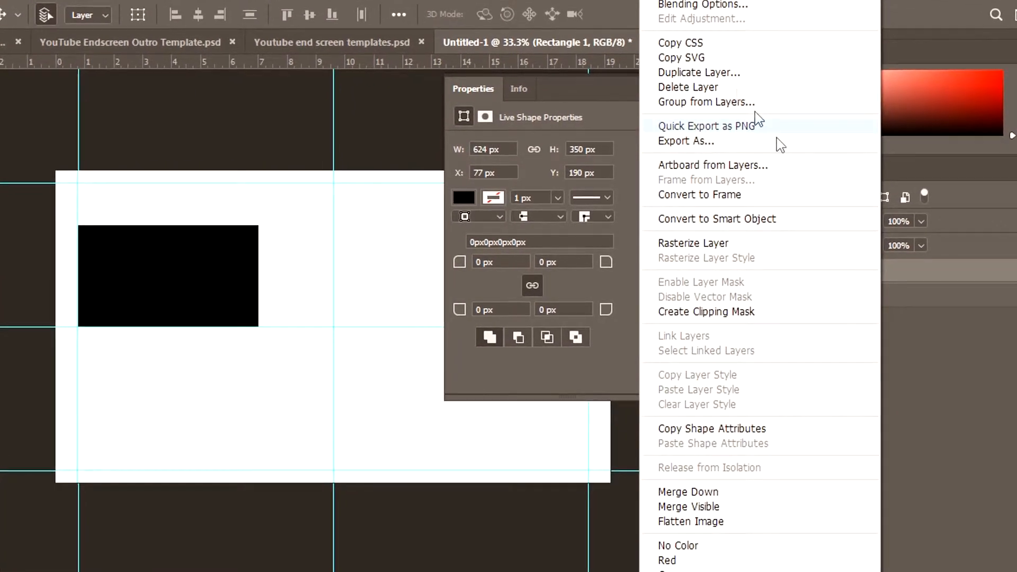
{"action": "left_click", "coordinate": [699, 5]}
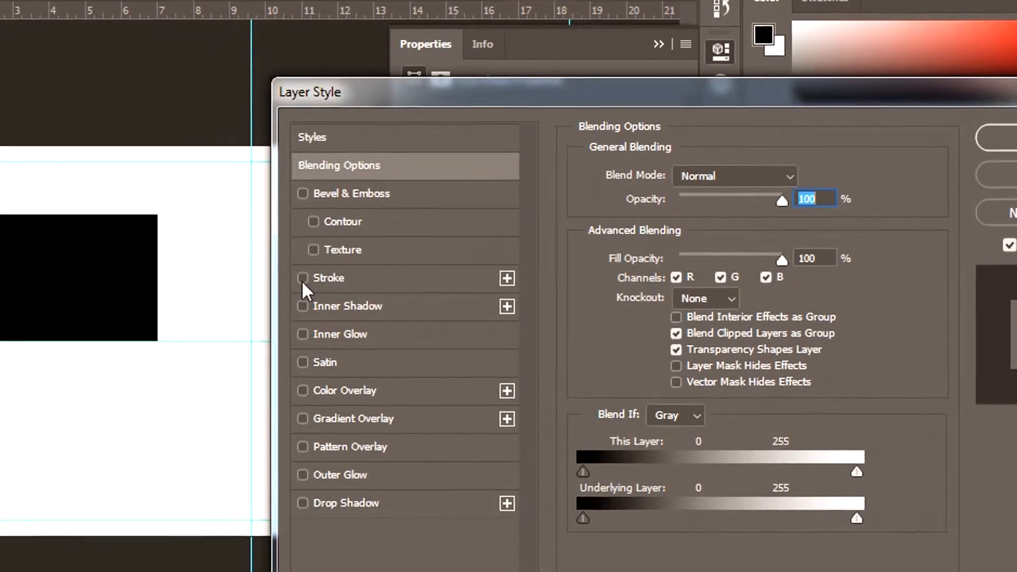
{"action": "left_click", "coordinate": [302, 279]}
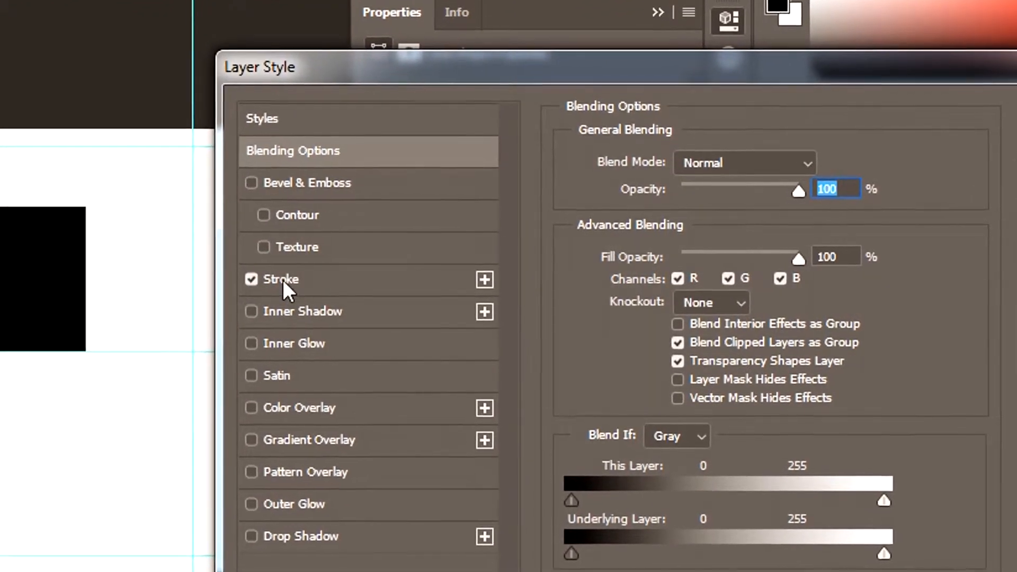
{"action": "left_click", "coordinate": [289, 280]}
{"action": "left_click", "coordinate": [629, 340]}
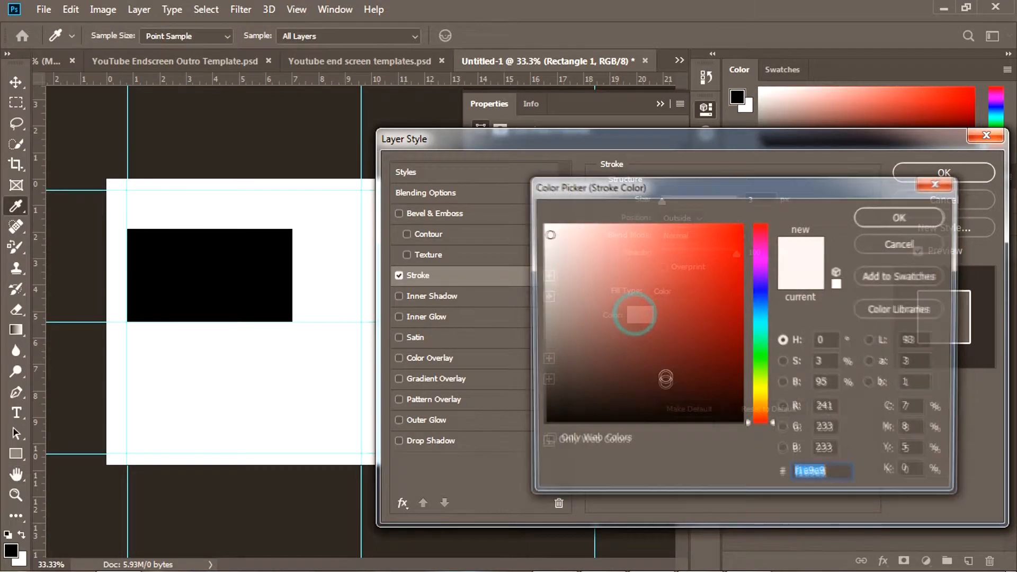
{"action": "left_click", "coordinate": [906, 218]}
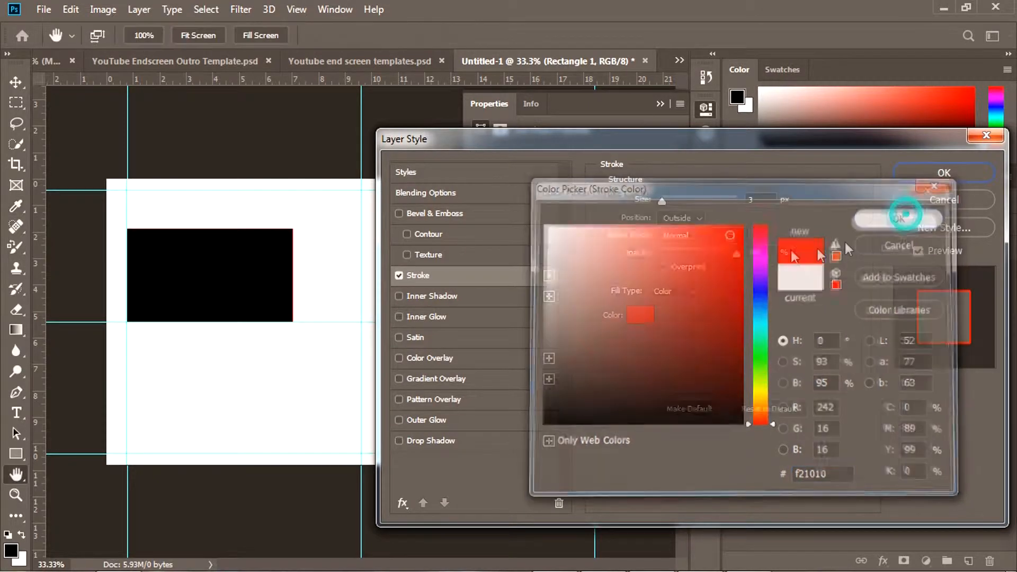
{"action": "left_click_drag", "start_coordinate": [663, 203], "coordinate": [691, 181]}
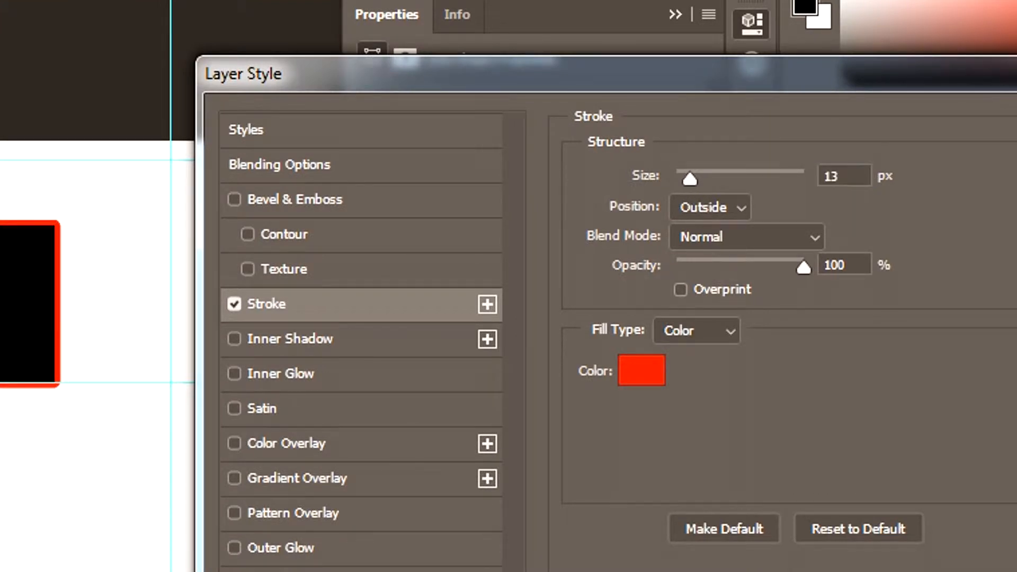
{"action": "key", "text": "Return"}
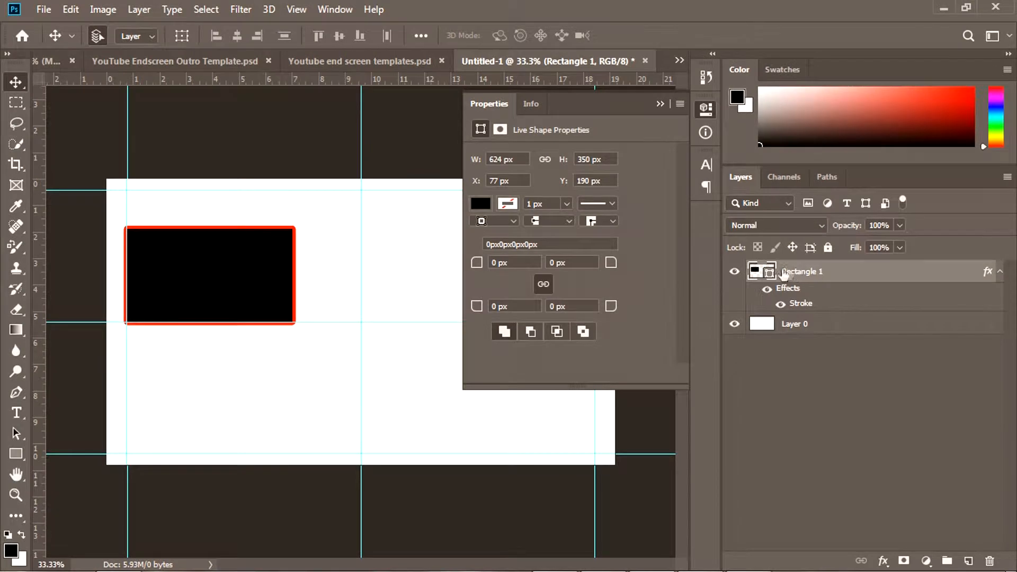
Change the rectangle's fill to bright green (07f512) and collapse its shape properties.
{"action": "double_click", "coordinate": [763, 271]}
{"action": "left_click", "coordinate": [760, 356]}
{"action": "left_click", "coordinate": [737, 233]}
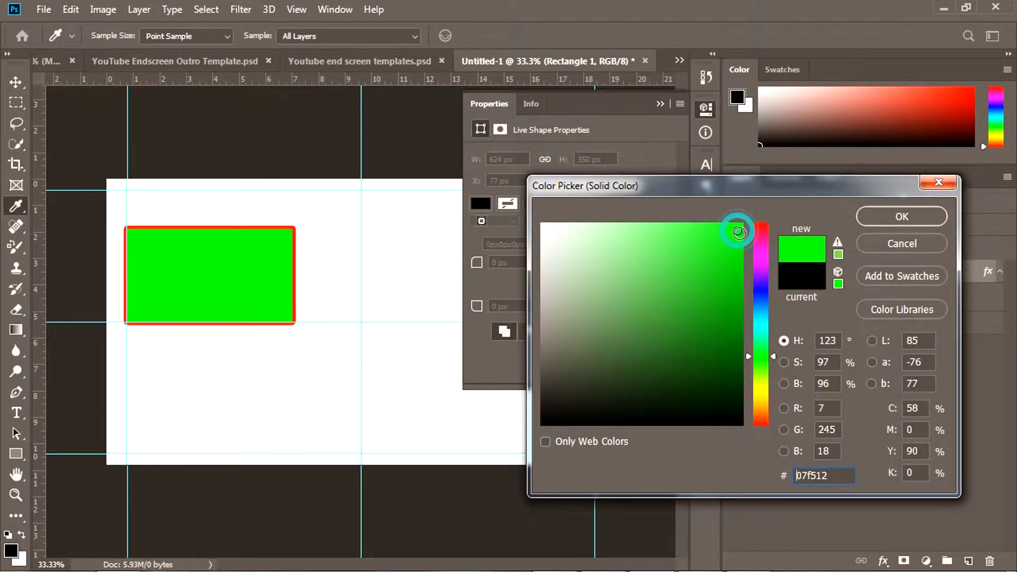
{"action": "left_click", "coordinate": [902, 216]}
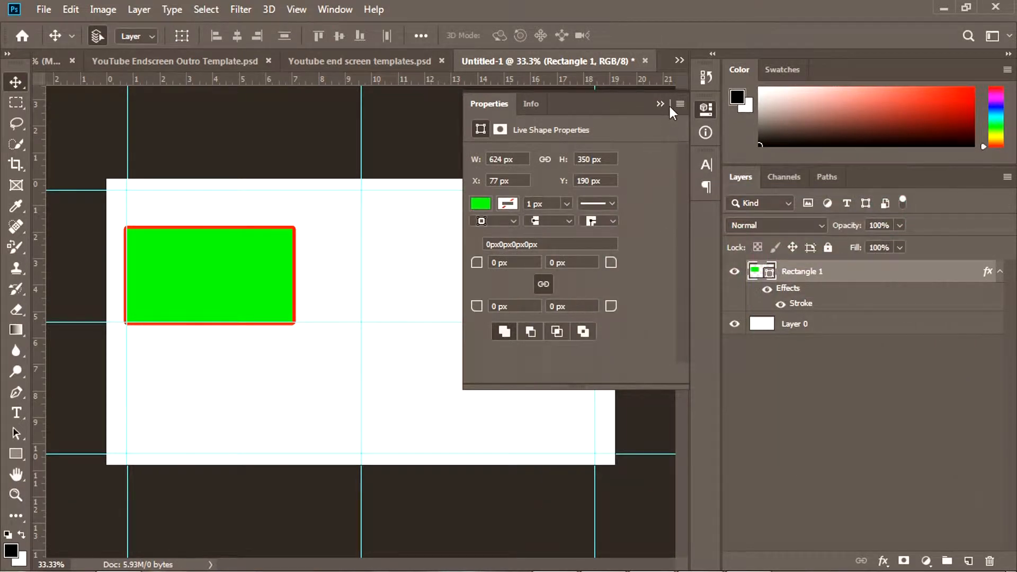
{"action": "left_click", "coordinate": [661, 104]}
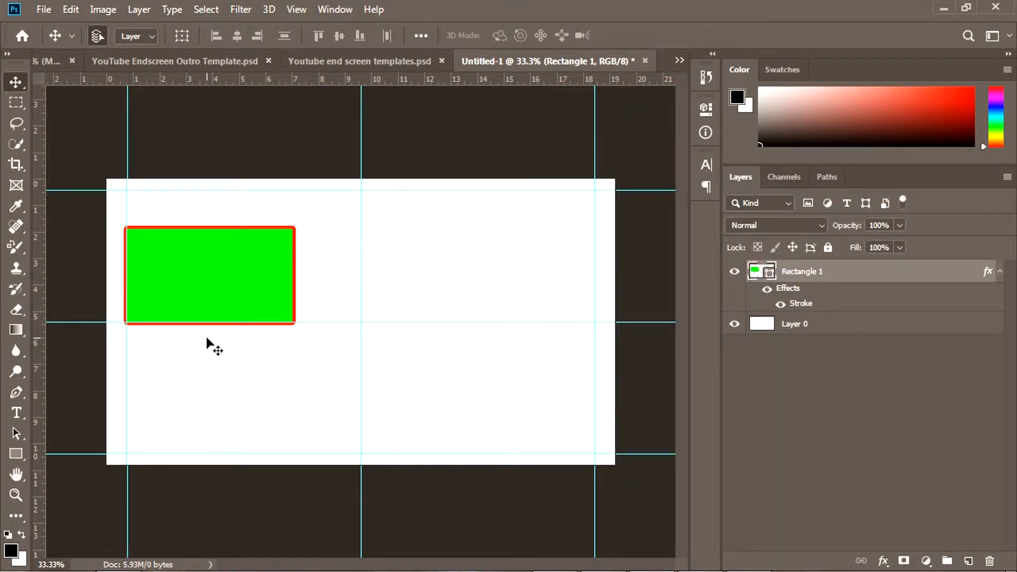
Duplicate the green rectangle and move the copy horizontally to align with the right margin guide.
{"action": "left_click", "coordinate": [206, 274]}
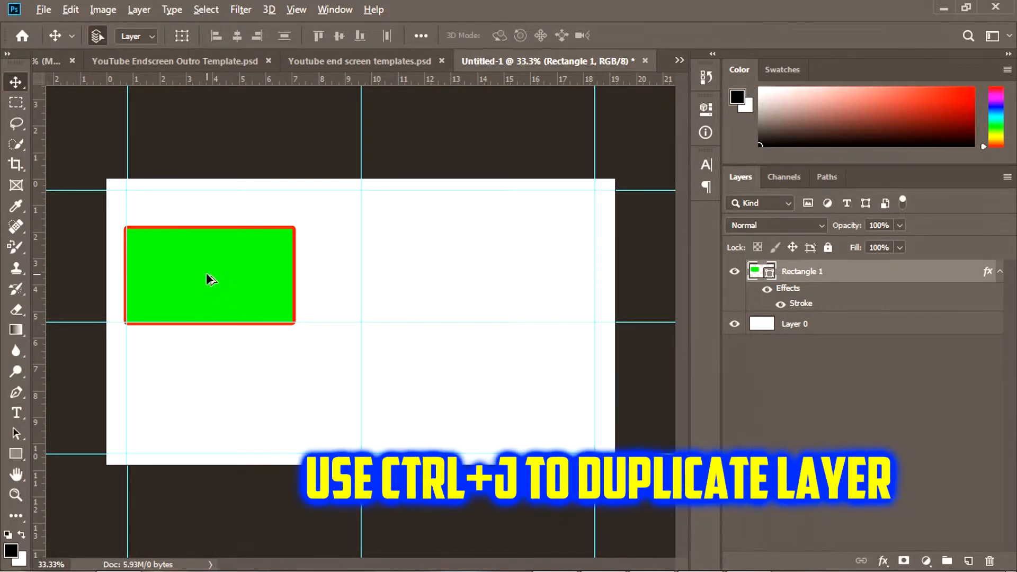
{"action": "key", "text": "ctrl+j"}
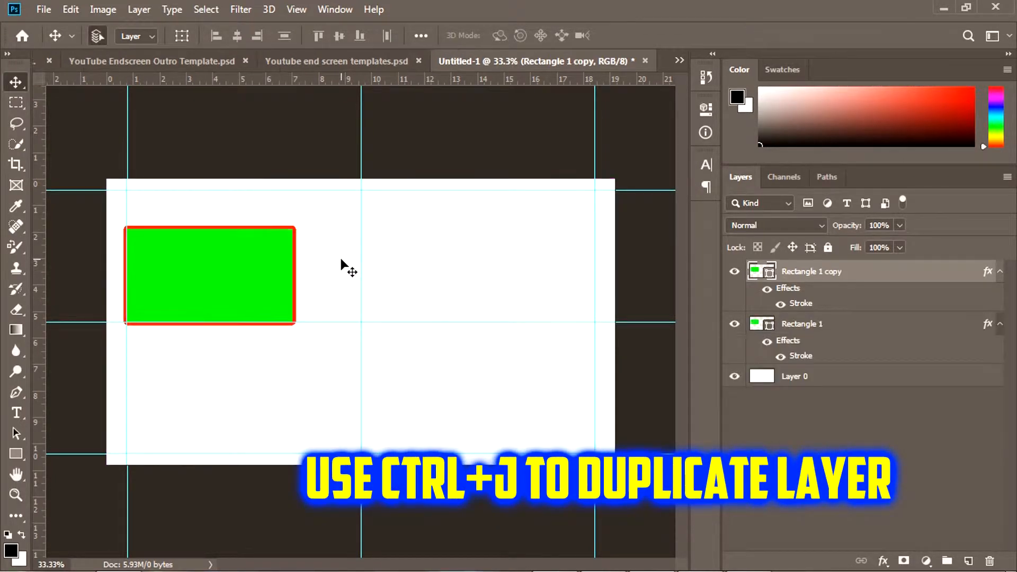
{"action": "left_click_drag", "start_coordinate": [292, 327], "coordinate": [594, 327]}
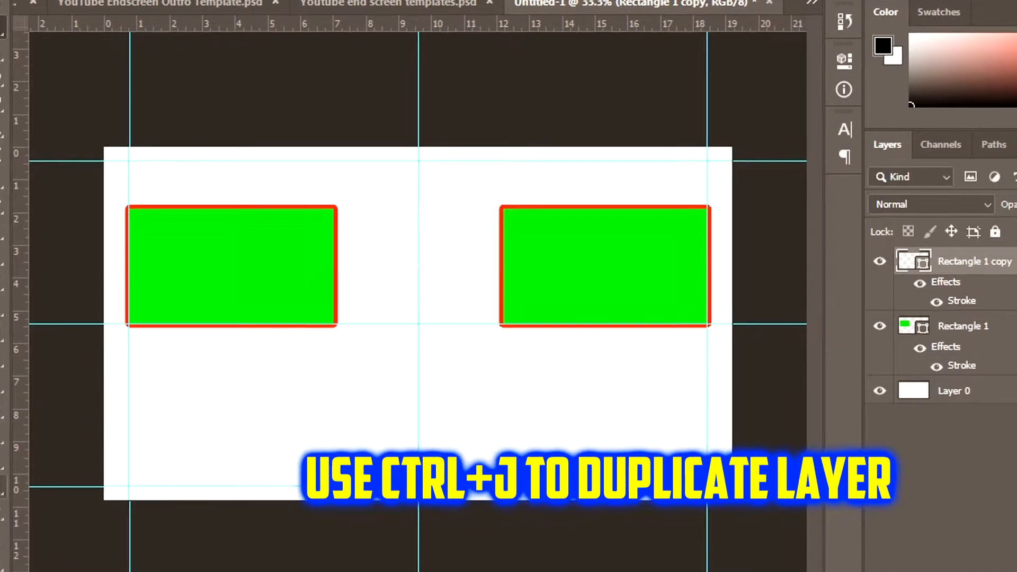
Draw a green ellipse about 3.45 by 3.03 in below the two rectangles, near the vertical center guide.
{"action": "right_click", "coordinate": [16, 454]}
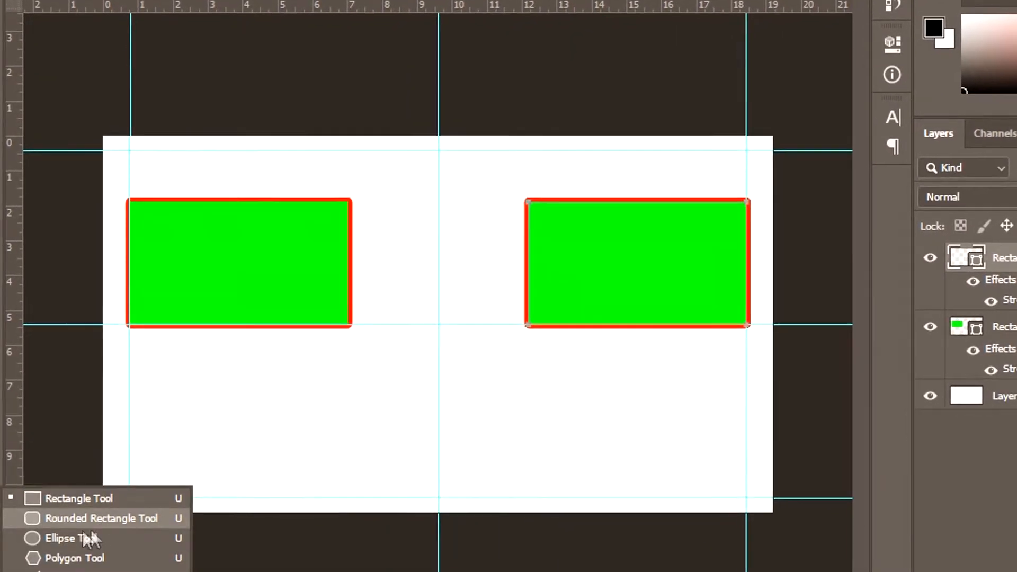
{"action": "left_click", "coordinate": [77, 551]}
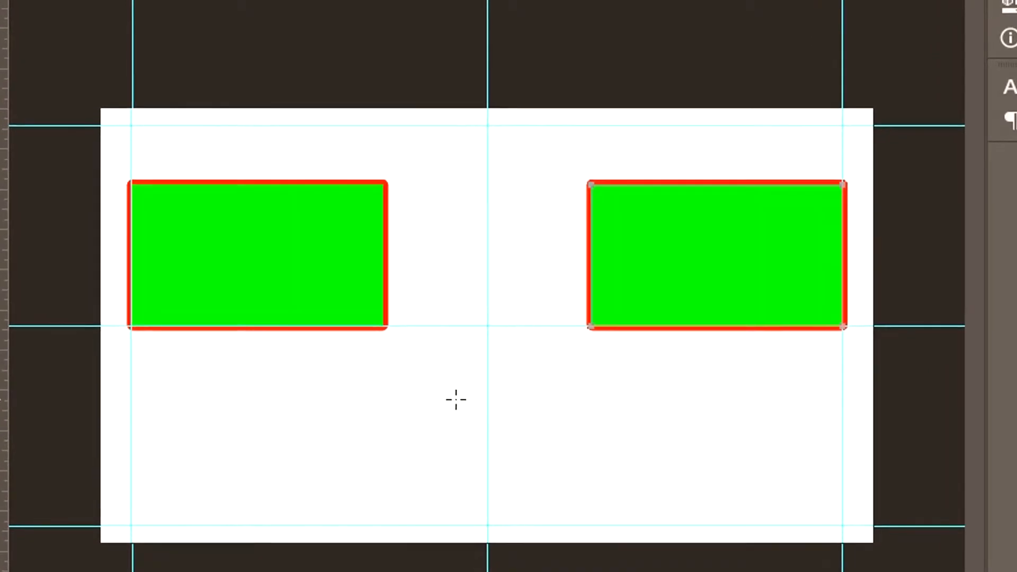
{"action": "left_click_drag", "start_coordinate": [427, 390], "coordinate": [533, 453]}
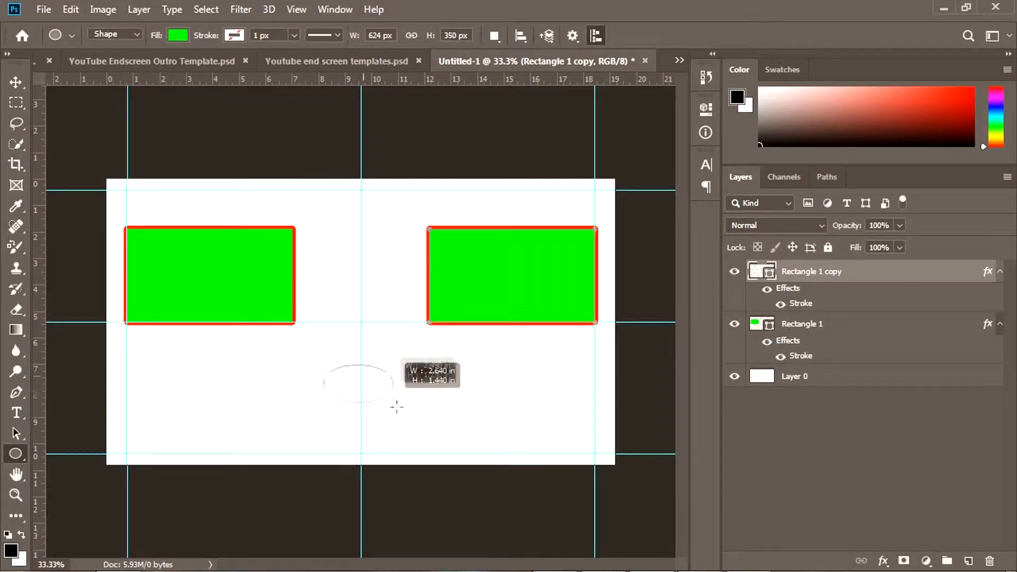
{"action": "left_click_drag", "start_coordinate": [397, 407], "coordinate": [414, 444]}
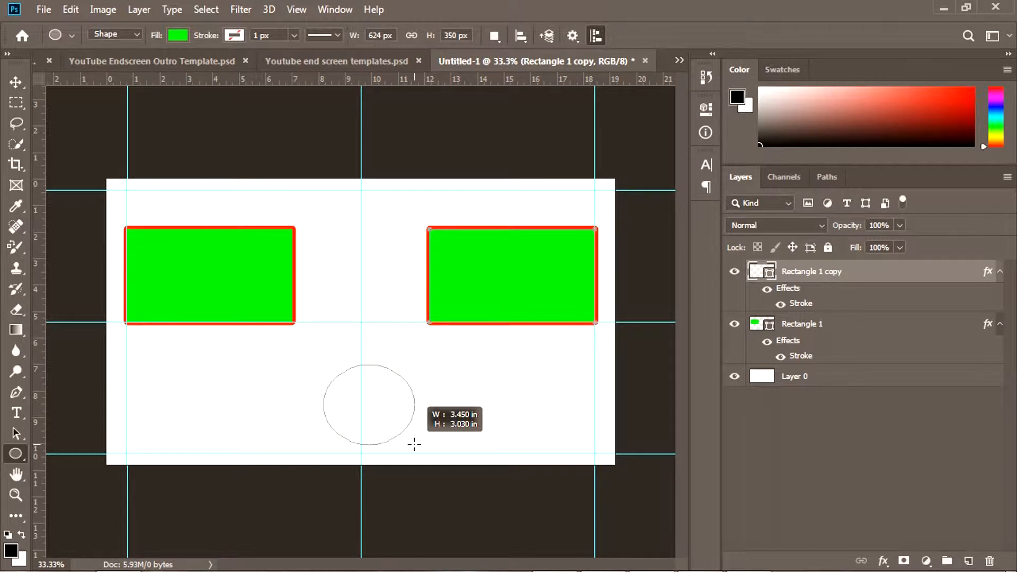
{"action": "left_click_drag", "start_coordinate": [415, 444], "coordinate": [414, 444]}
Resize the ellipse into a circle 298 px wide.
{"action": "left_click", "coordinate": [501, 172]}
{"action": "type", "text": "2"}
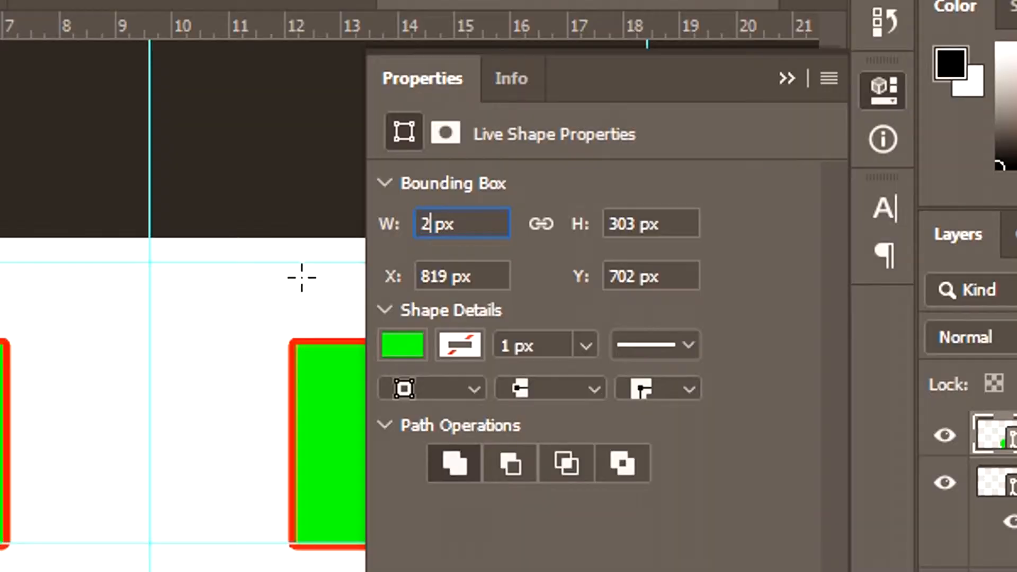
{"action": "type", "text": "98"}
{"action": "key", "text": "Tab"}
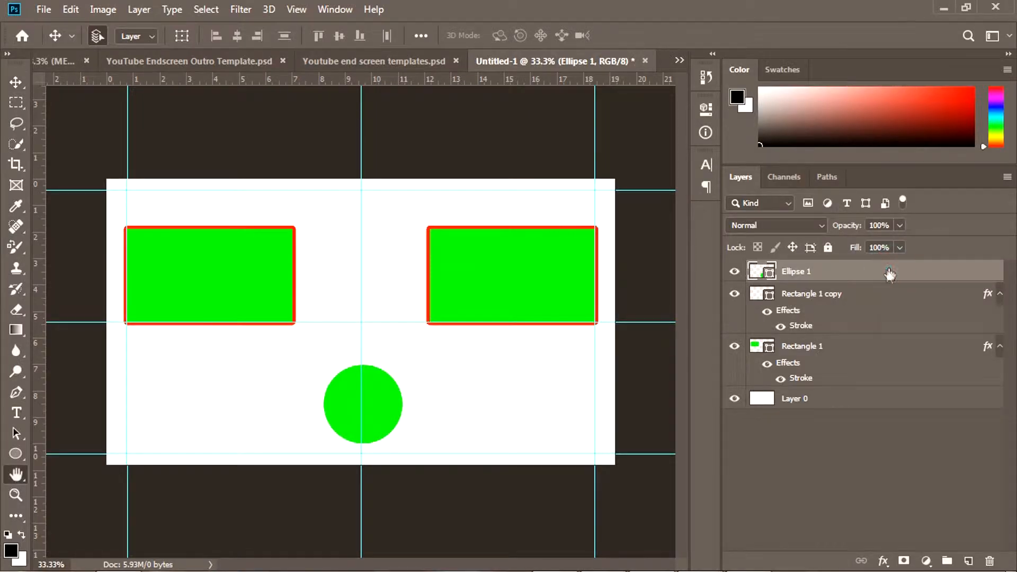
Add a white Outer Glow at 51% opacity to the circle layer.
{"action": "double_click", "coordinate": [888, 270]}
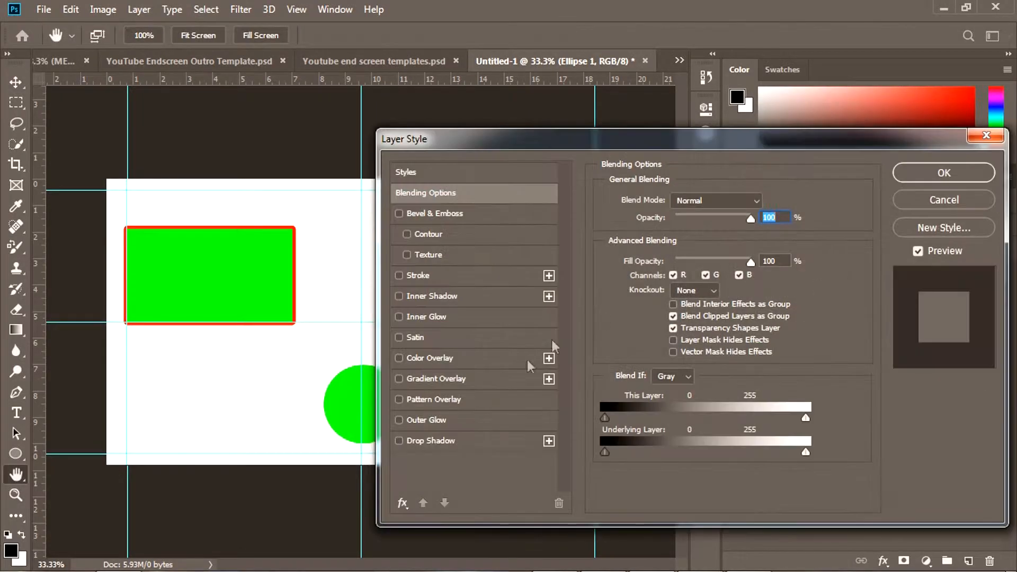
{"action": "left_click", "coordinate": [398, 420]}
{"action": "left_click_drag", "start_coordinate": [542, 144], "coordinate": [657, 131]}
{"action": "left_click", "coordinate": [552, 407]}
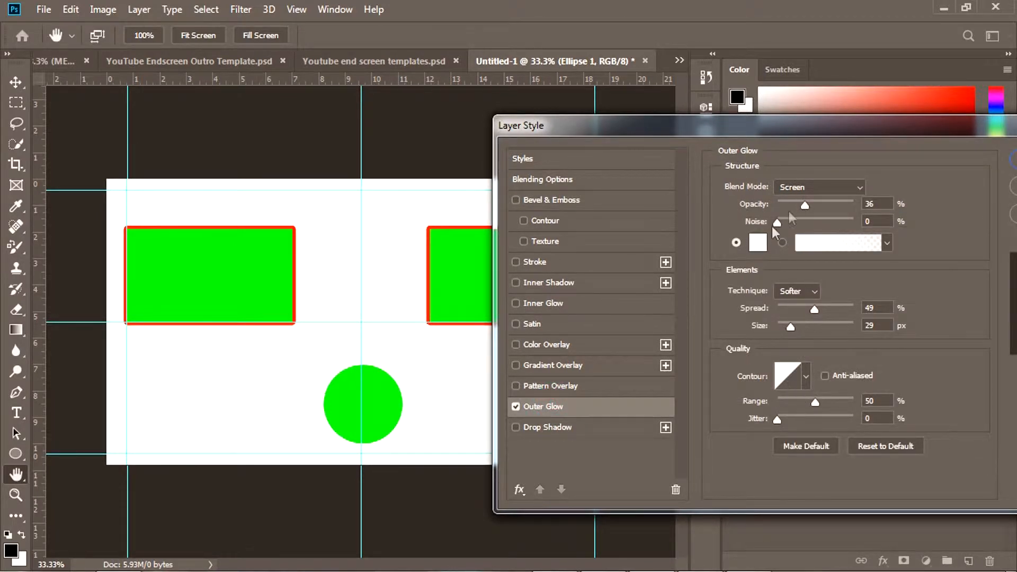
{"action": "left_click", "coordinate": [807, 205]}
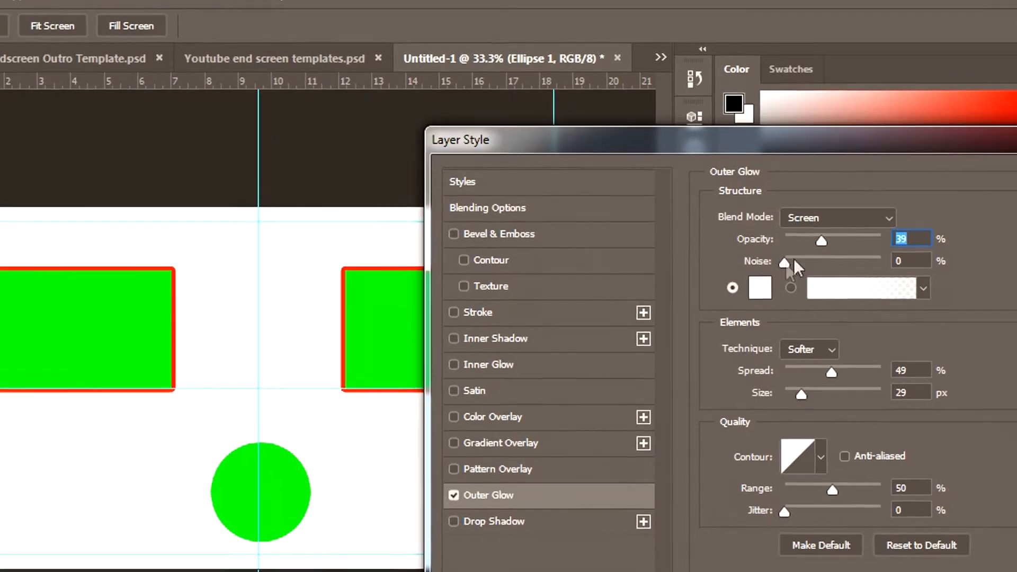
{"action": "left_click_drag", "start_coordinate": [820, 231], "coordinate": [830, 232]}
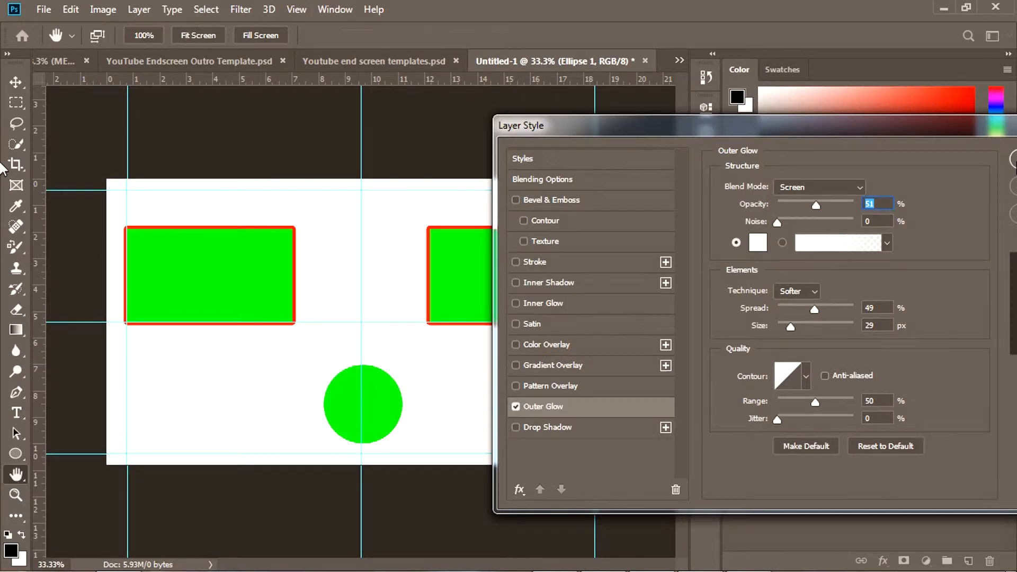
{"action": "key", "text": "Return"}
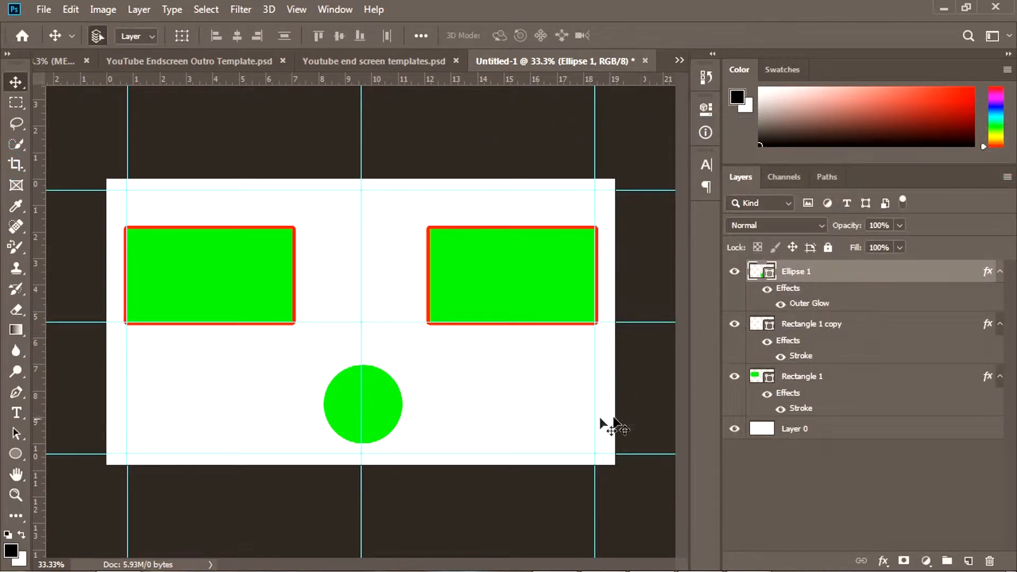
Apply a gray Color Overlay to the background layer, Layer 0.
{"action": "left_click", "coordinate": [886, 436]}
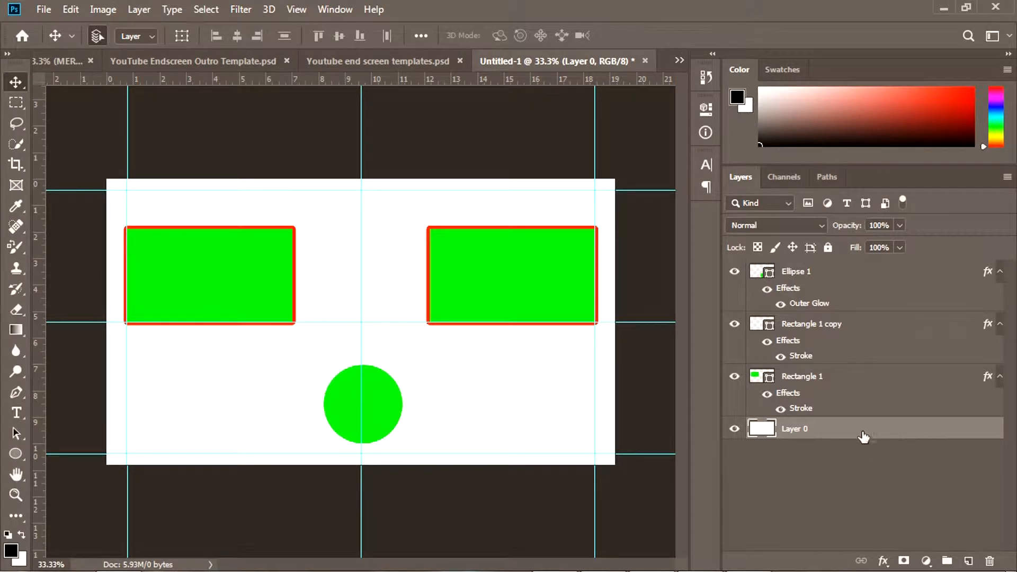
{"action": "double_click", "coordinate": [766, 429]}
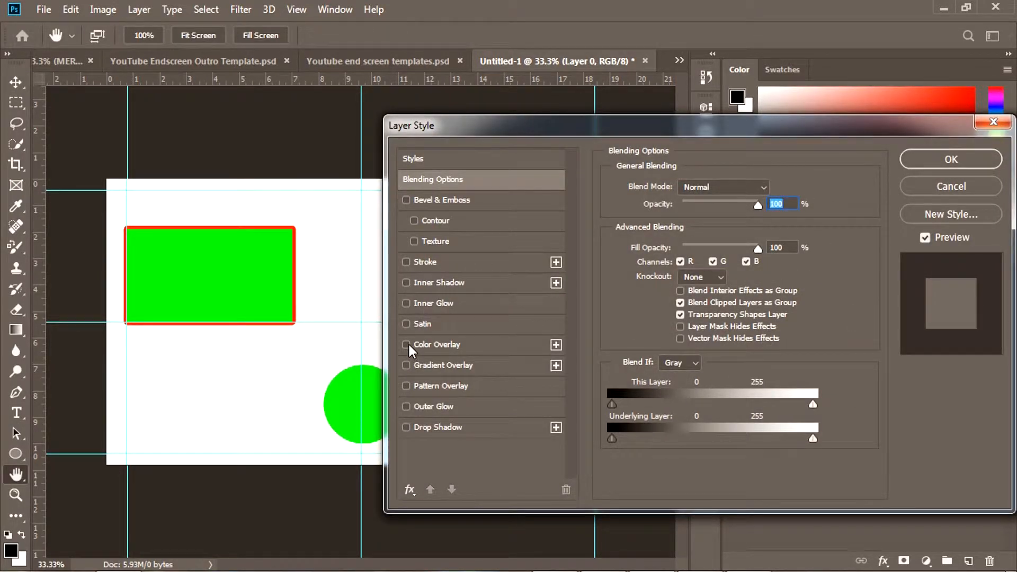
{"action": "left_click", "coordinate": [406, 345]}
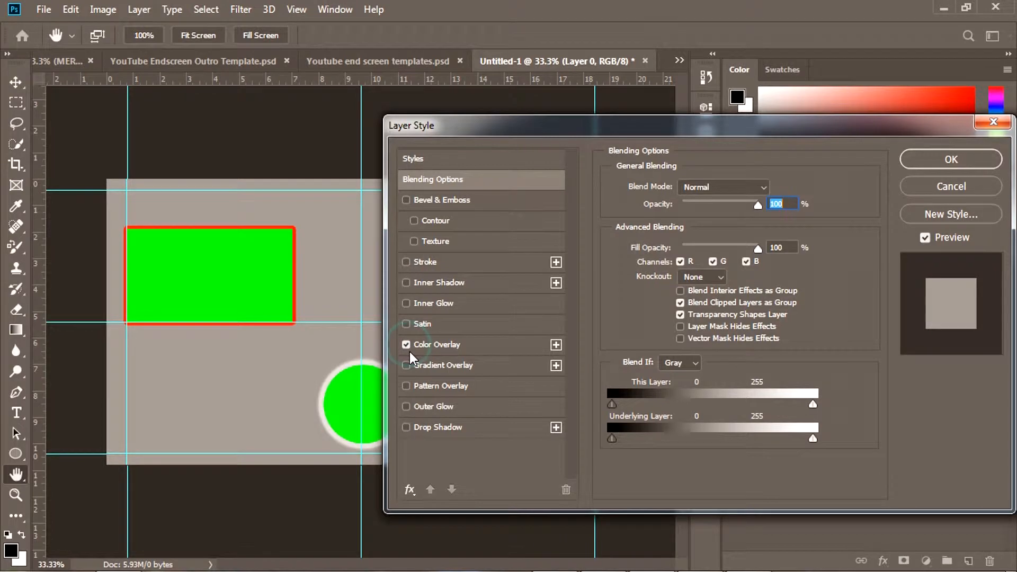
{"action": "left_click", "coordinate": [990, 164]}
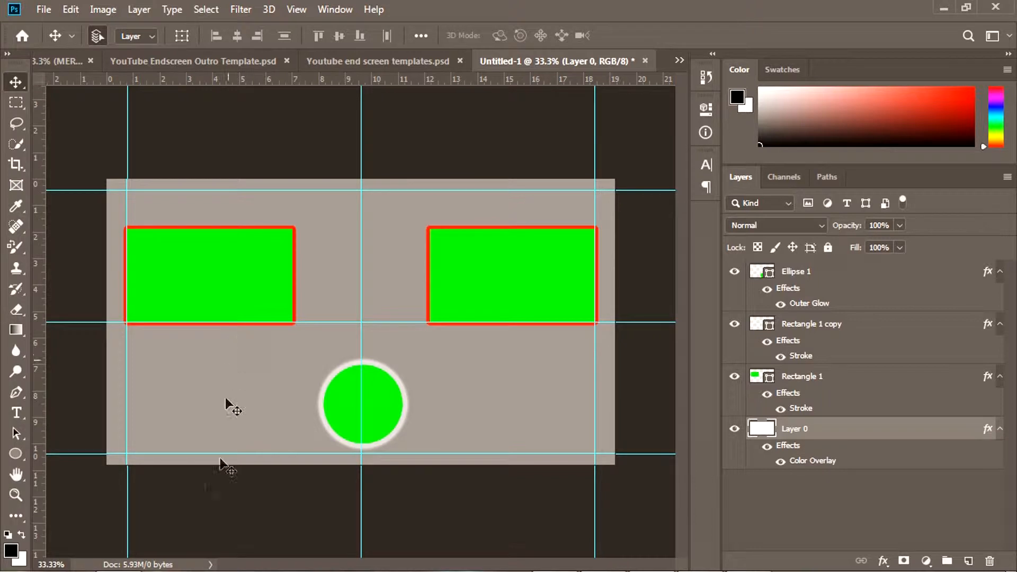
Add the white 72 pt title "THANKS FOR WATCHINGG" in Berlin Sans FB above the two rectangles.
{"action": "left_click", "coordinate": [16, 412]}
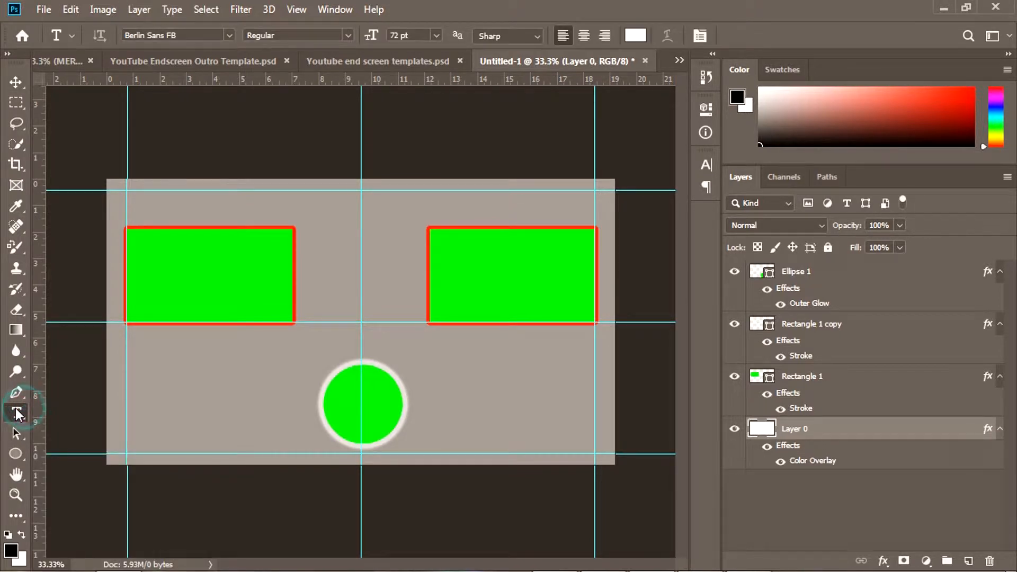
{"action": "left_click", "coordinate": [236, 199]}
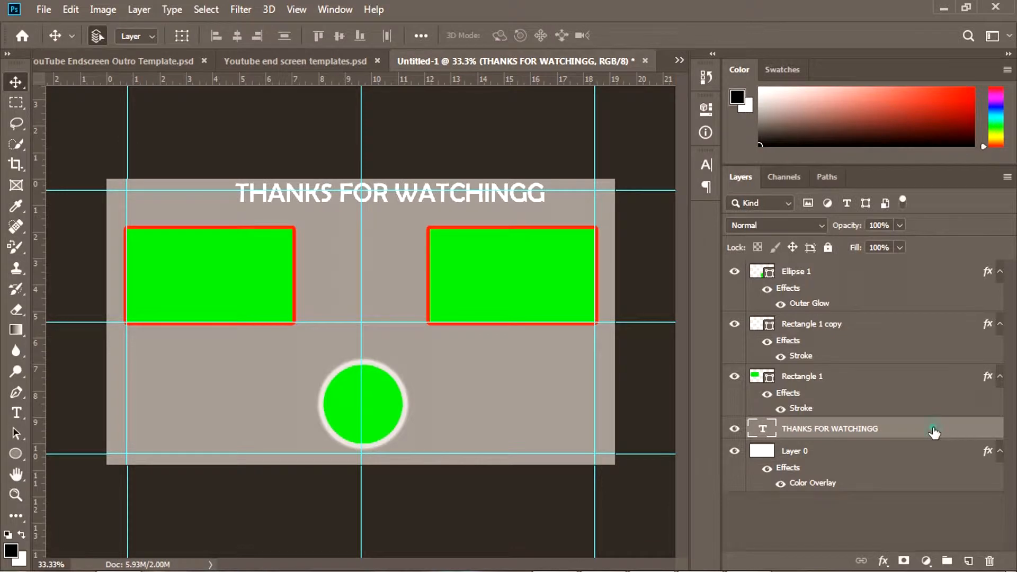
Add a black outside Stroke of 7 px at 100% opacity to the THANKS FOR WATCHINGG title layer.
{"action": "double_click", "coordinate": [933, 430]}
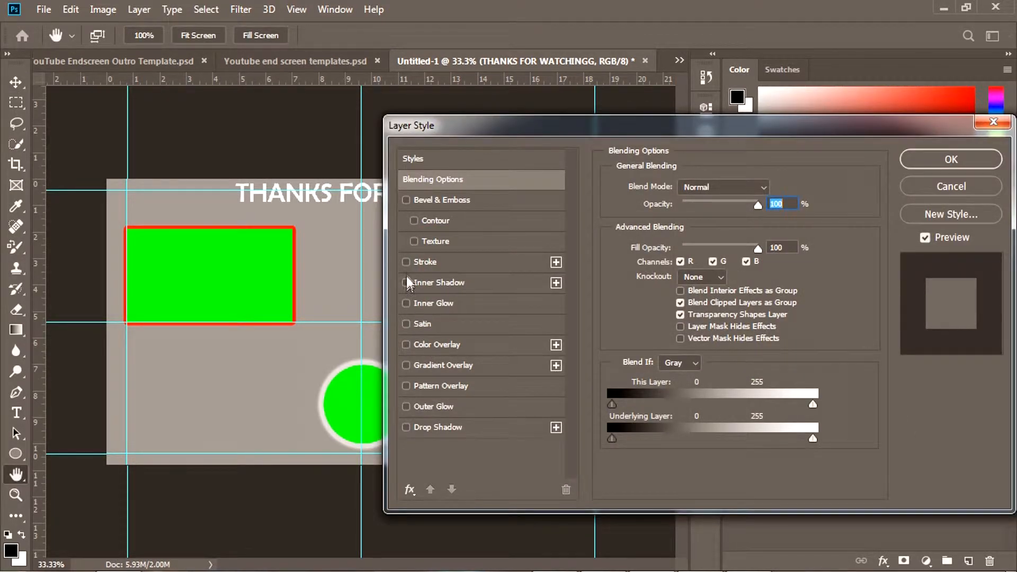
{"action": "left_click", "coordinate": [406, 263]}
{"action": "left_click", "coordinate": [424, 262]}
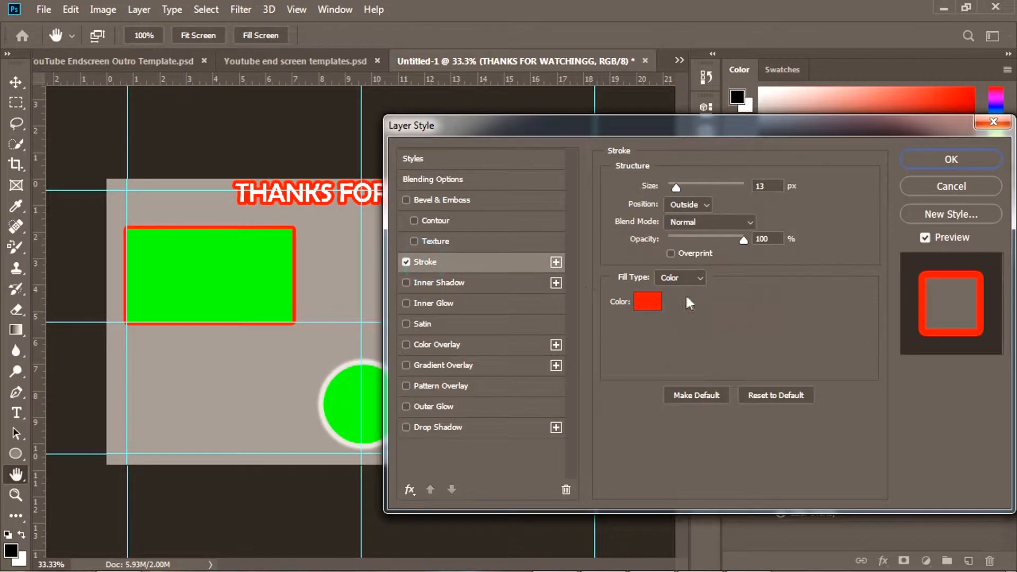
{"action": "left_click", "coordinate": [653, 306]}
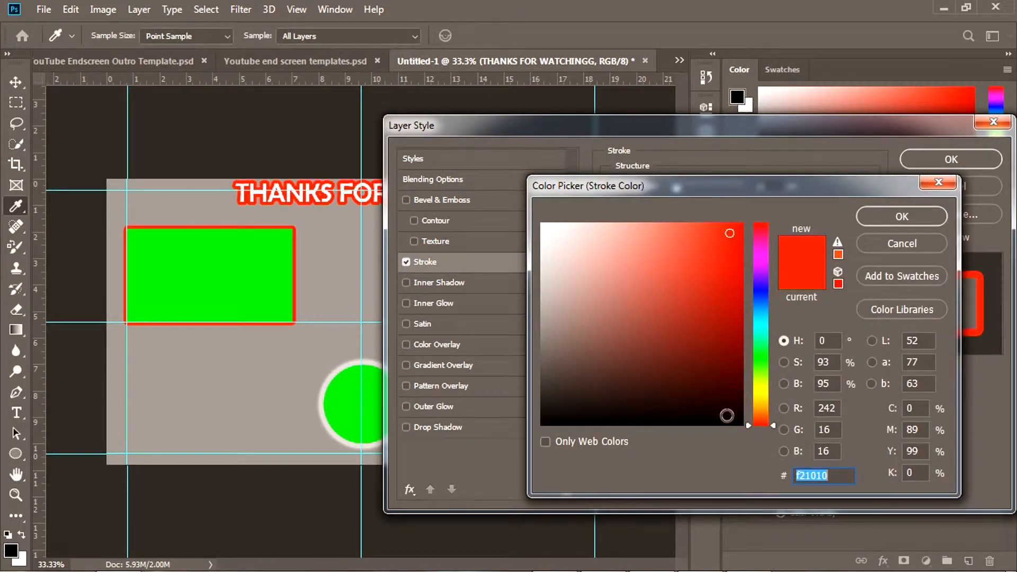
{"action": "left_click", "coordinate": [727, 419]}
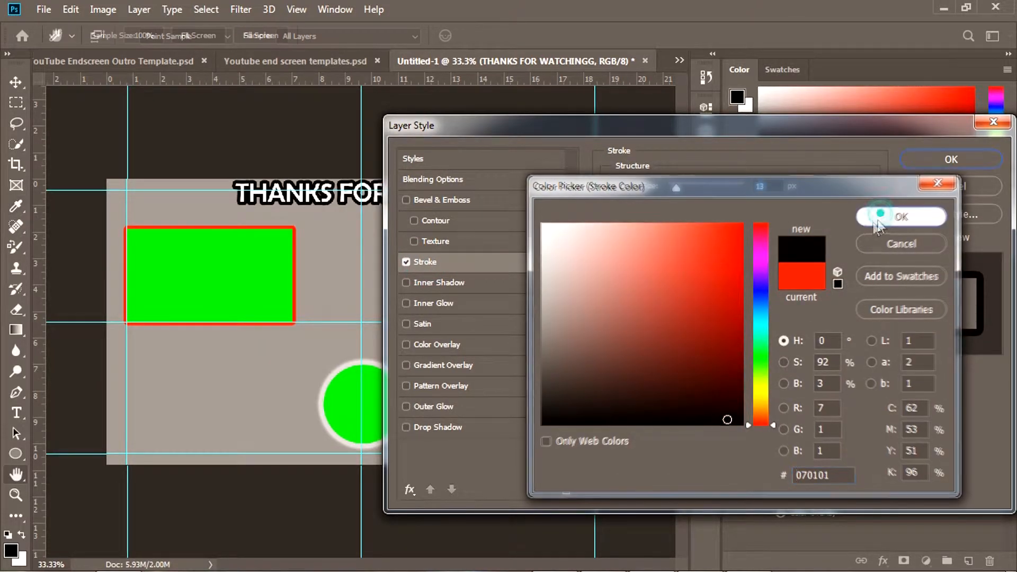
{"action": "left_click", "coordinate": [878, 216]}
{"action": "left_click_drag", "start_coordinate": [675, 188], "coordinate": [674, 186]}
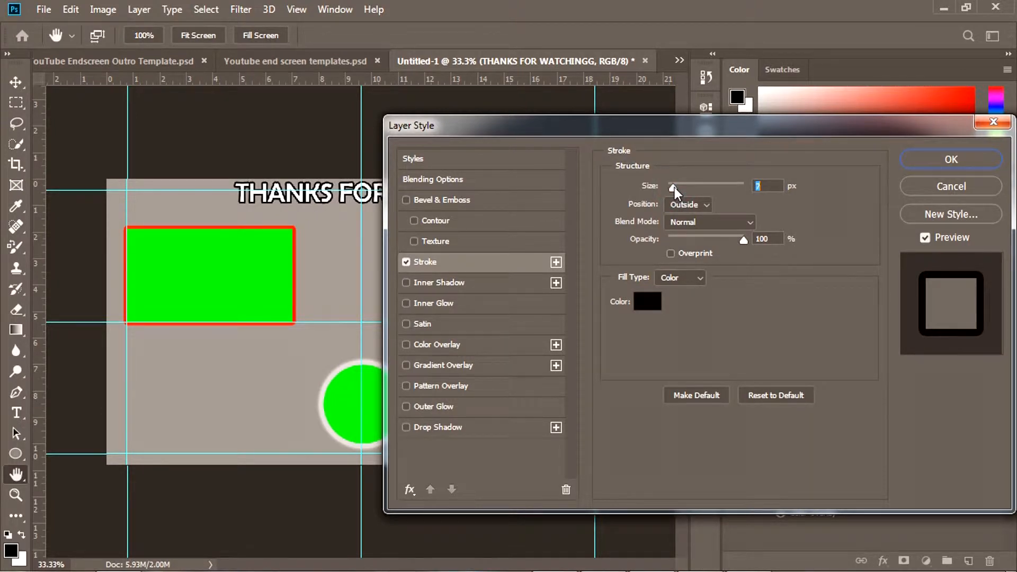
{"action": "left_click", "coordinate": [936, 159]}
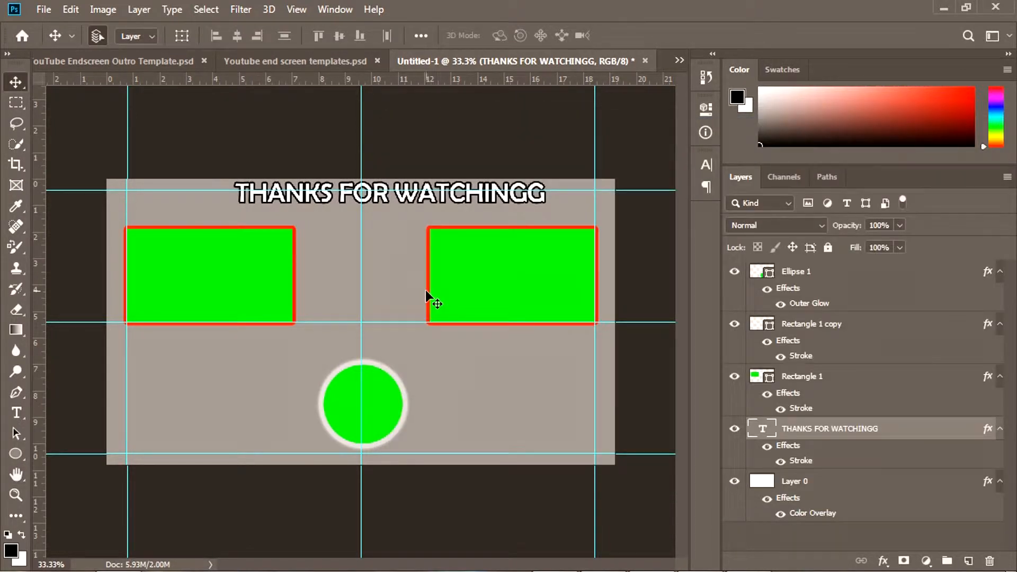
Correct the title text to "THANKS FOR WATCHING" and shift it slightly left to center it over the rectangles.
{"action": "left_click_drag", "start_coordinate": [403, 200], "coordinate": [396, 198]}
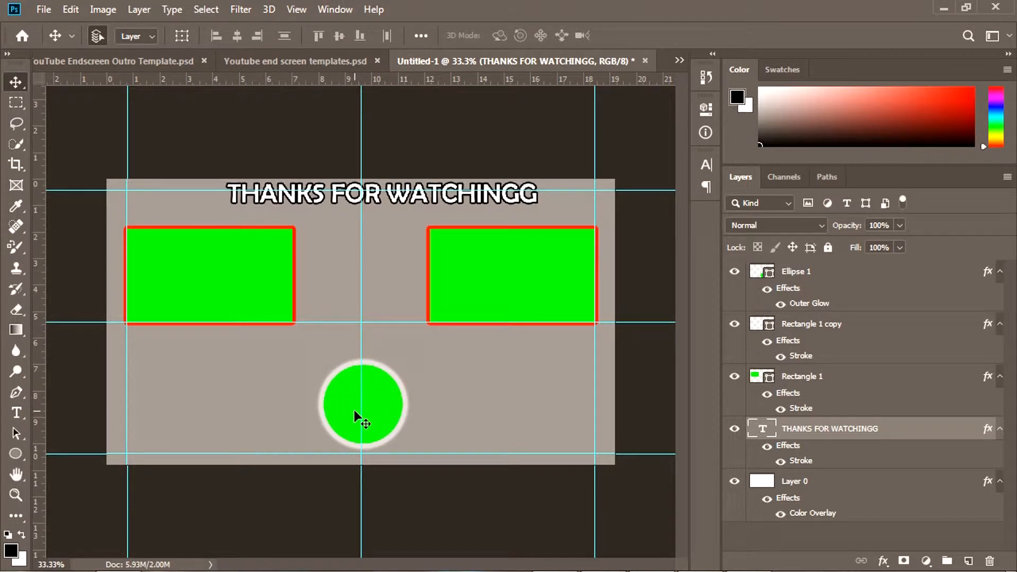
{"action": "mouse_move", "coordinate": [326, 196]}
{"action": "left_mouse_down"}
{"action": "mouse_move", "coordinate": [160, 205]}
{"action": "mouse_move", "coordinate": [162, 190]}
{"action": "mouse_move", "coordinate": [162, 212]}
{"action": "mouse_move", "coordinate": [199, 195]}
{"action": "mouse_move", "coordinate": [301, 212]}
{"action": "mouse_move", "coordinate": [317, 203]}
{"action": "mouse_move", "coordinate": [314, 189]}
{"action": "mouse_move", "coordinate": [312, 201]}
{"action": "left_mouse_up"}
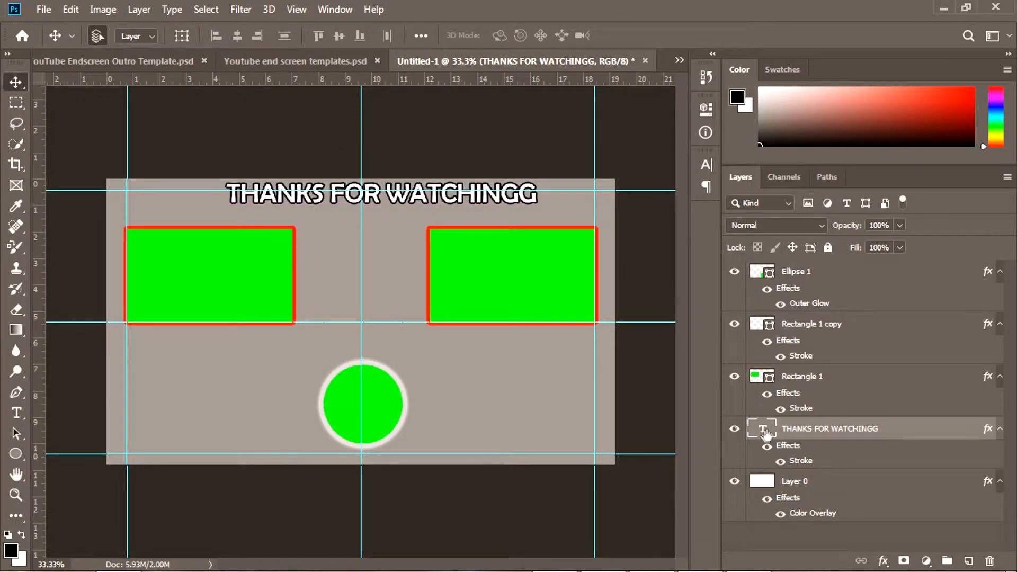
{"action": "double_click", "coordinate": [765, 433]}
{"action": "left_click", "coordinate": [525, 194]}
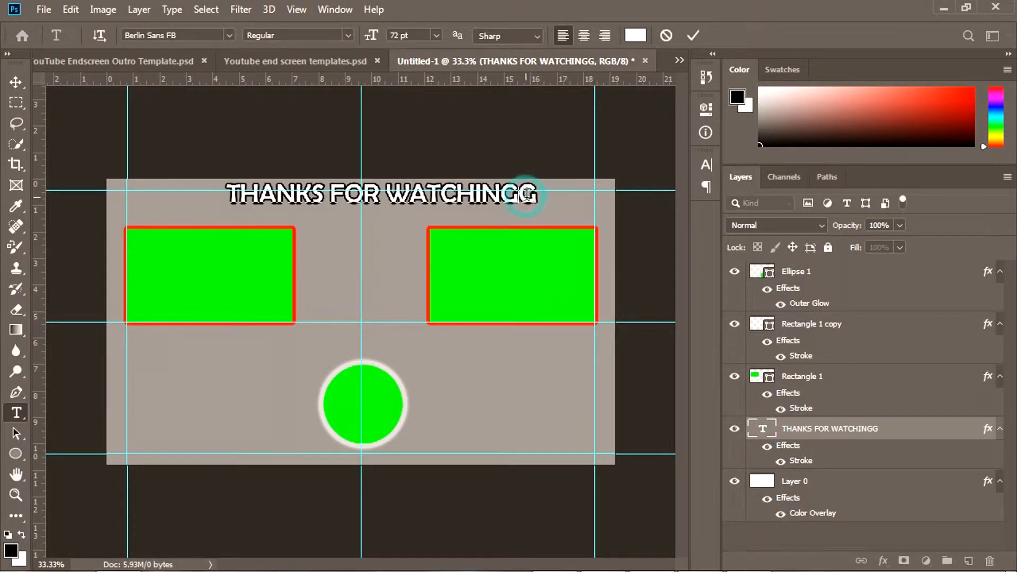
{"action": "key", "text": "BackSpace"}
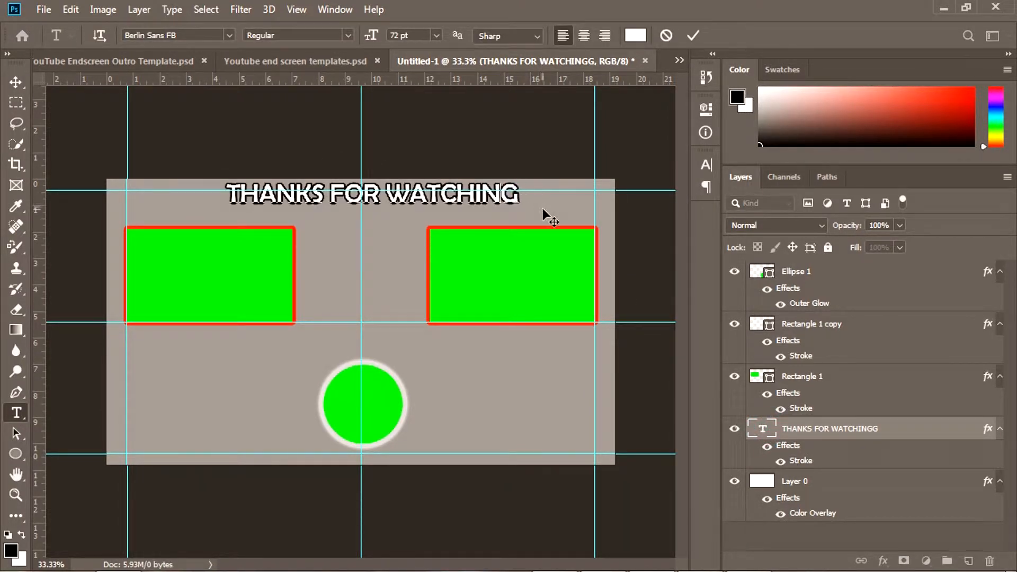
{"action": "left_click", "coordinate": [15, 83]}
{"action": "left_click_drag", "start_coordinate": [285, 201], "coordinate": [279, 201]}
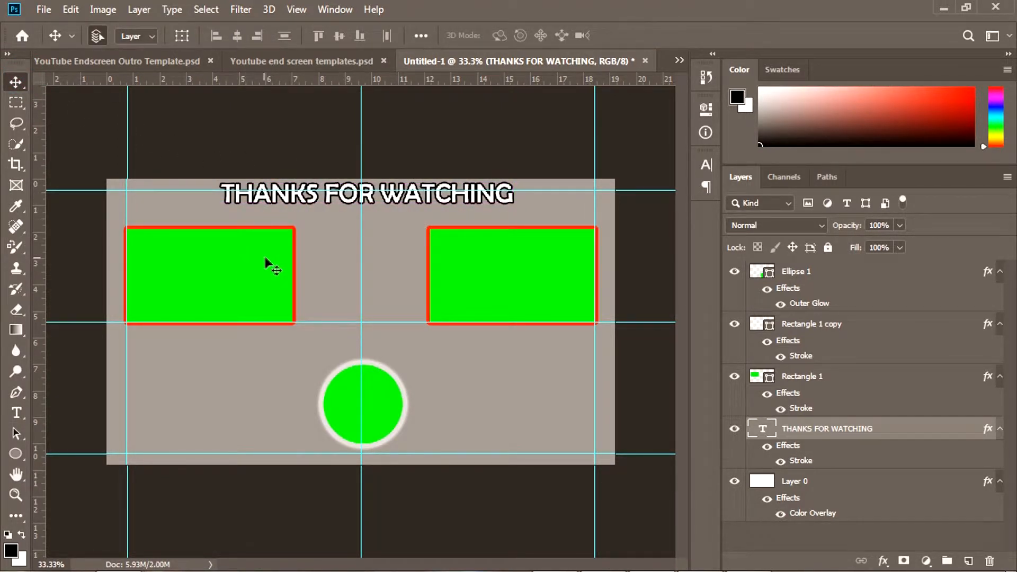
Duplicate the title layer and turn the copy into a 30 pt subtitle below it: "If u enjoyed this video, don`t forget hit on the like button".
{"action": "key", "text": "ctrl"}
{"action": "key", "text": "ctrl+j"}
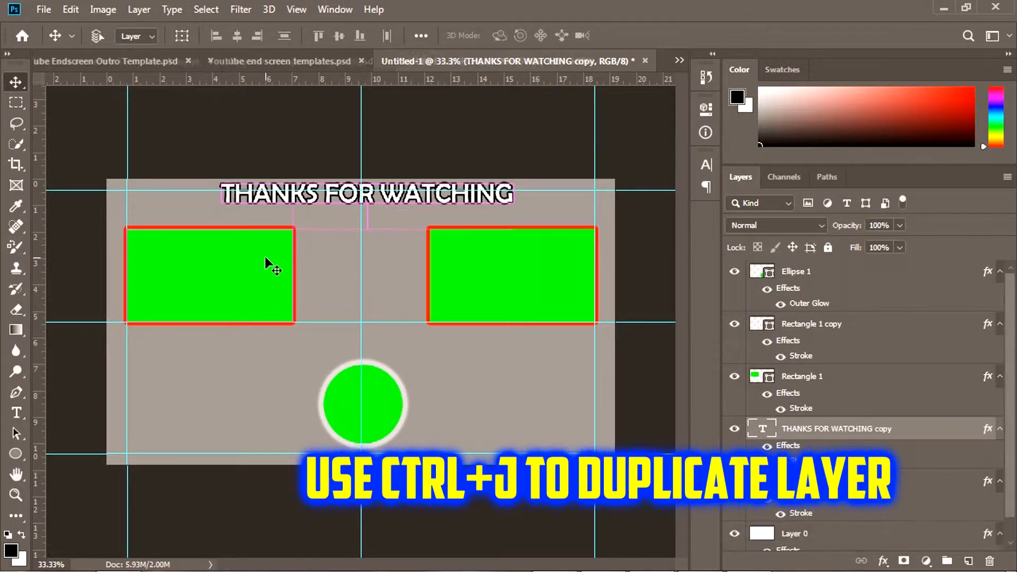
{"action": "double_click", "coordinate": [756, 430]}
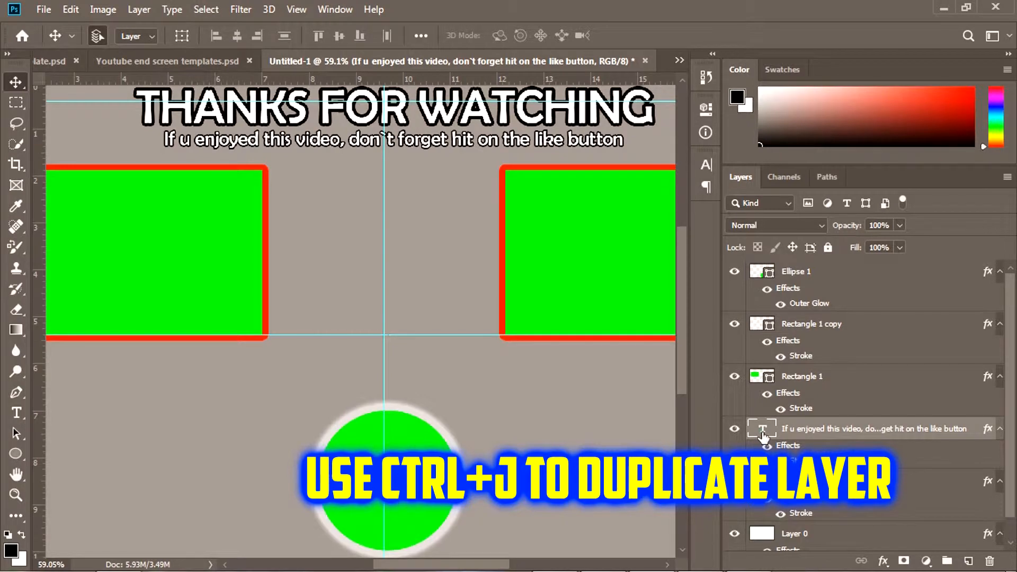
Change the subtitle's text color to yellow, hex e9d710.
{"action": "double_click", "coordinate": [763, 430]}
{"action": "key", "text": "BackSpace"}
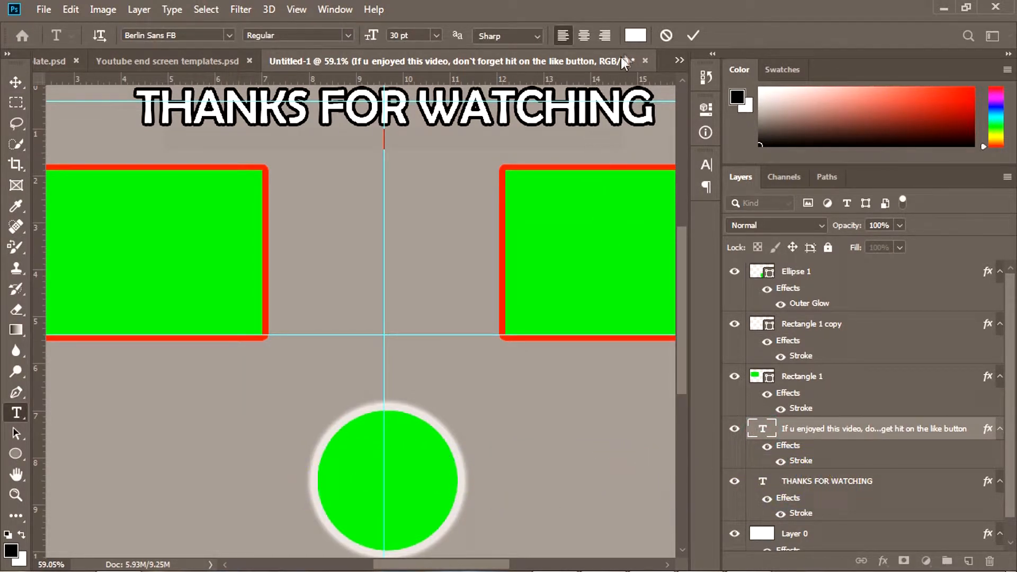
{"action": "left_click", "coordinate": [638, 35]}
{"action": "left_click", "coordinate": [729, 240]}
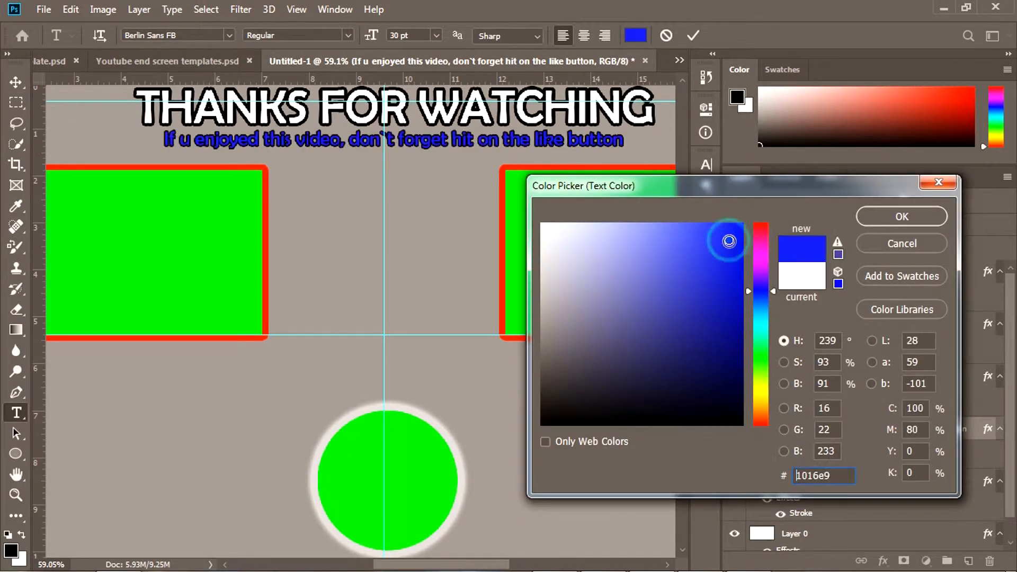
{"action": "left_click", "coordinate": [762, 395]}
{"action": "left_click", "coordinate": [903, 217]}
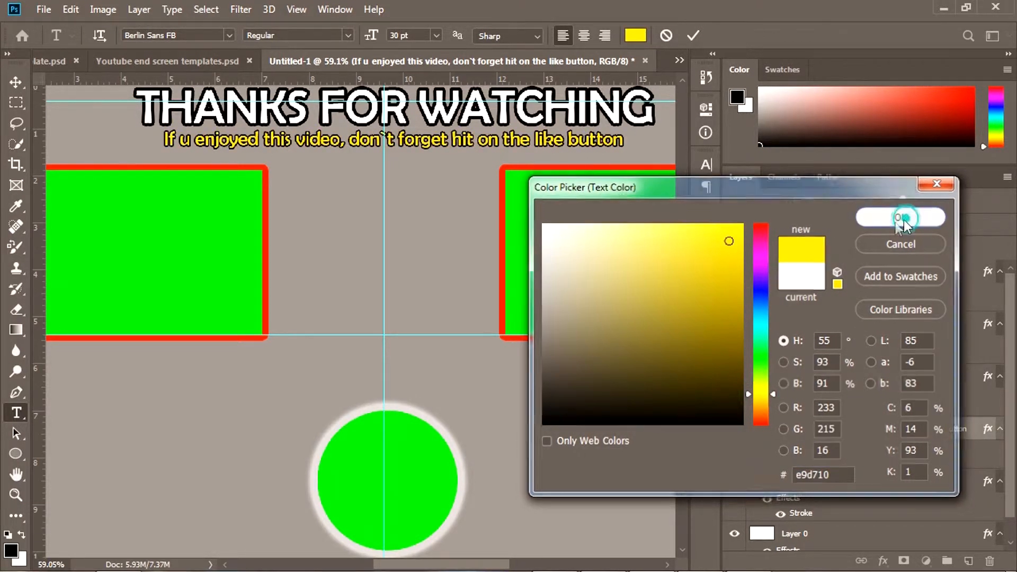
{"action": "key", "text": "ctrl+minus"}
{"action": "key", "text": "ctrl+minus"}
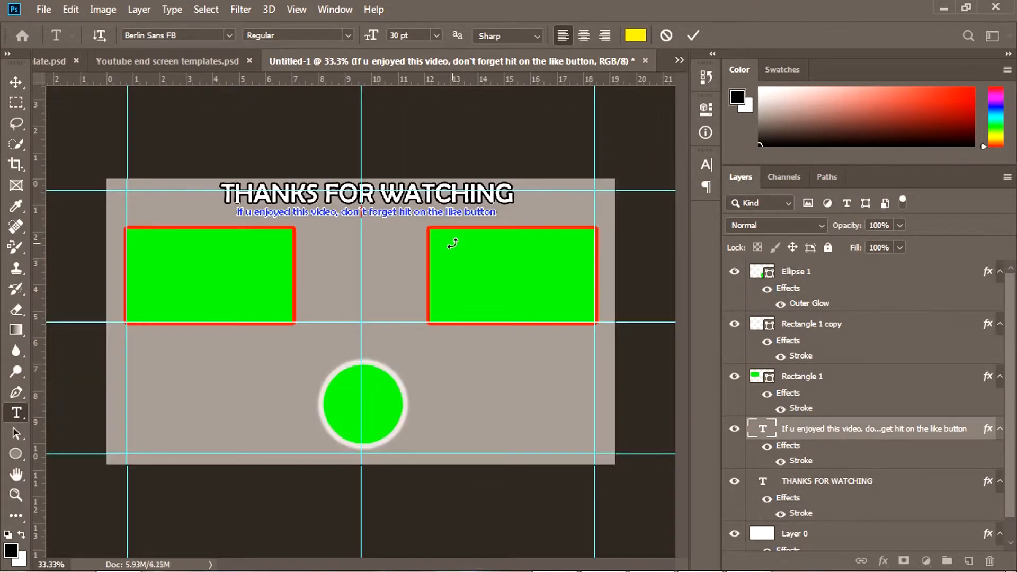
{"action": "left_click", "coordinate": [16, 82]}
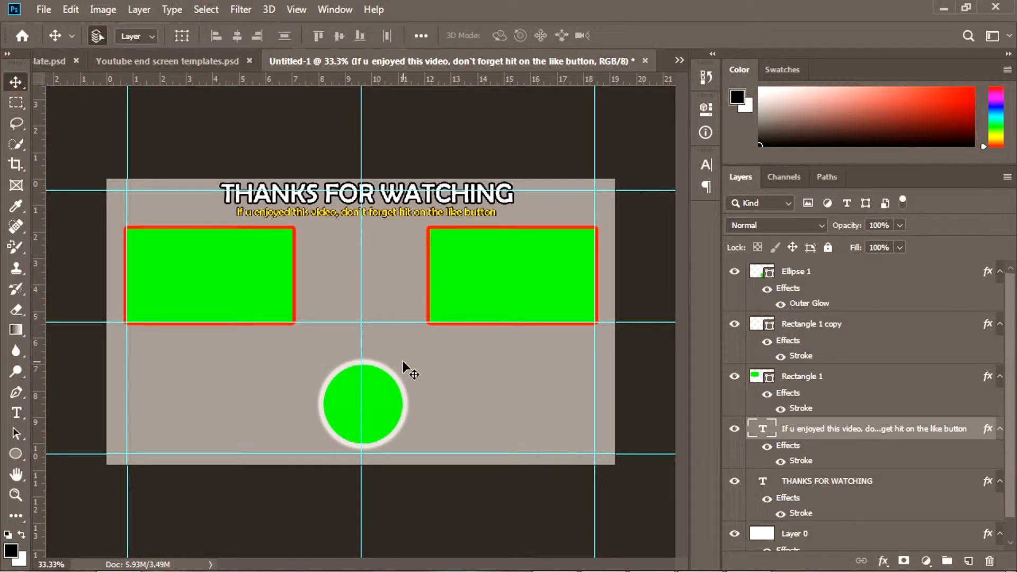
Move the green circle up onto the vertical center guide and draw a rectangle about 558 x 101 px below it.
{"action": "left_click_drag", "start_coordinate": [377, 394], "coordinate": [370, 370]}
{"action": "left_click", "coordinate": [15, 454]}
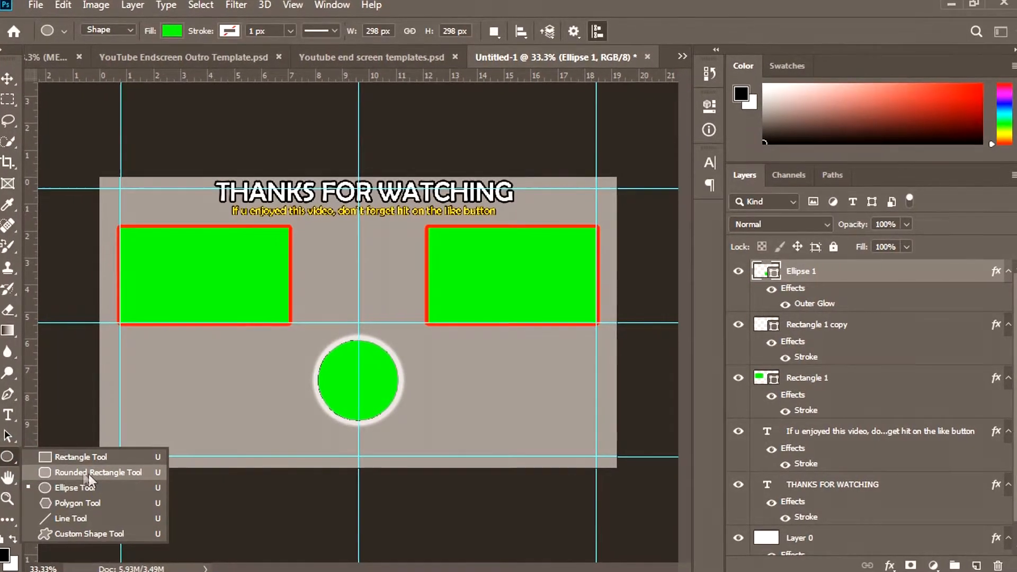
{"action": "left_click", "coordinate": [74, 463]}
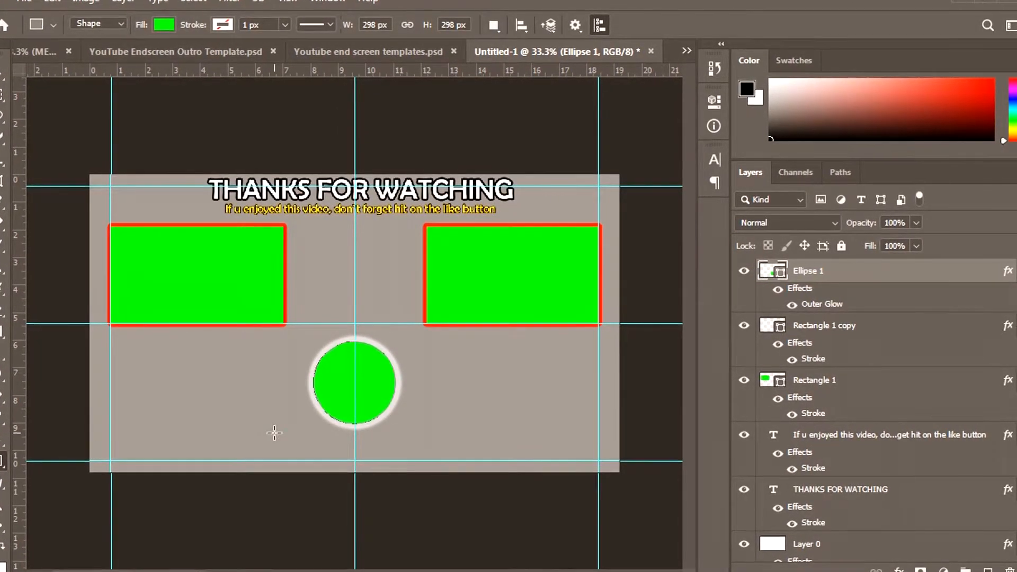
{"action": "left_click_drag", "start_coordinate": [278, 431], "coordinate": [423, 465]}
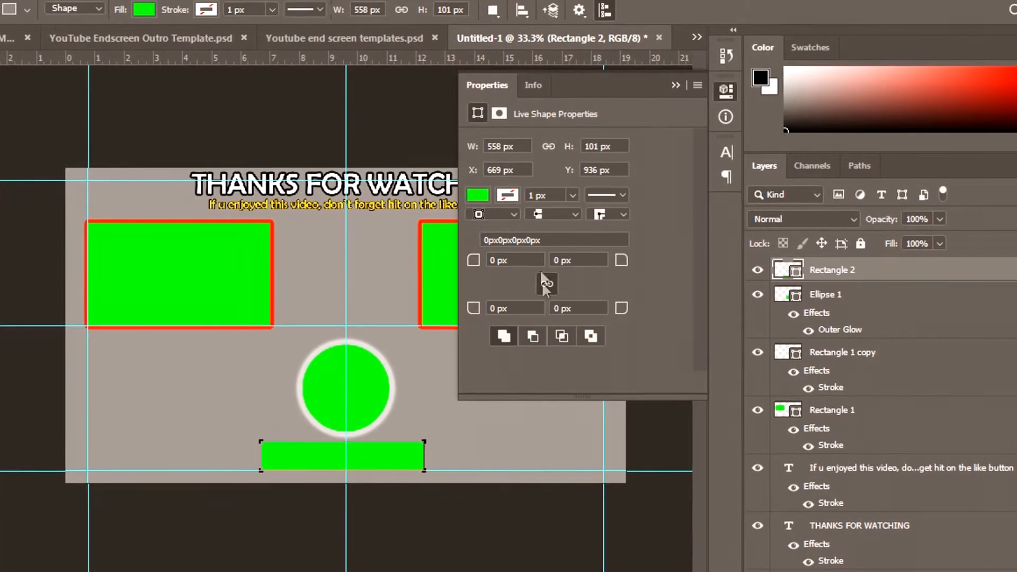
Fill the new rectangle below the circle with red.
{"action": "left_click", "coordinate": [481, 193]}
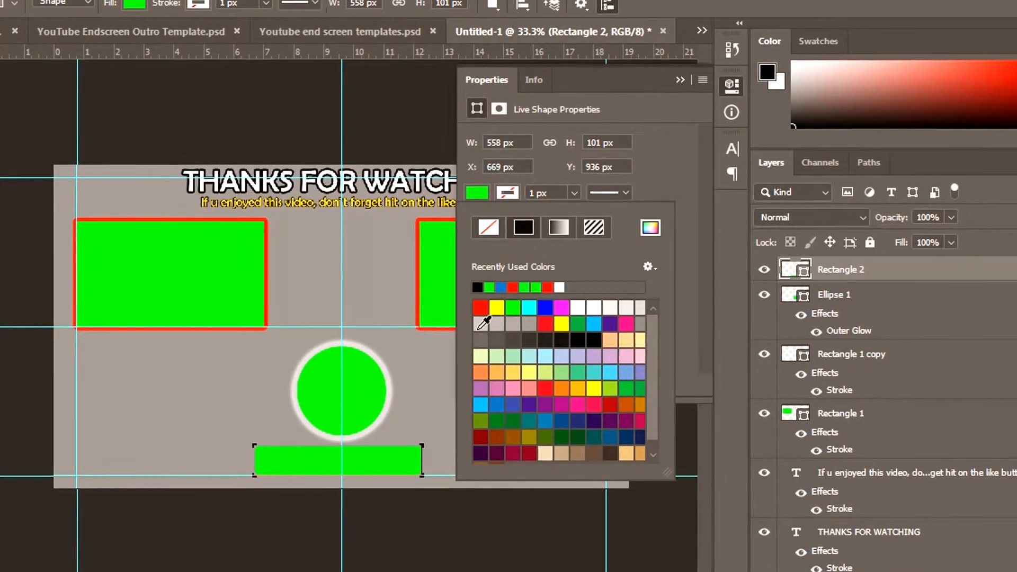
{"action": "left_click", "coordinate": [480, 308]}
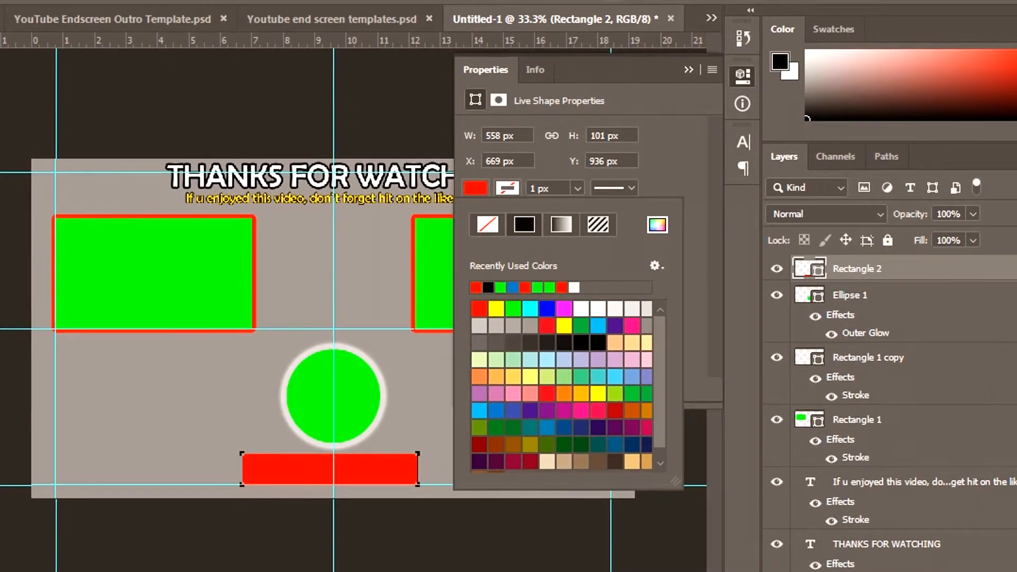
{"action": "left_click", "coordinate": [582, 149]}
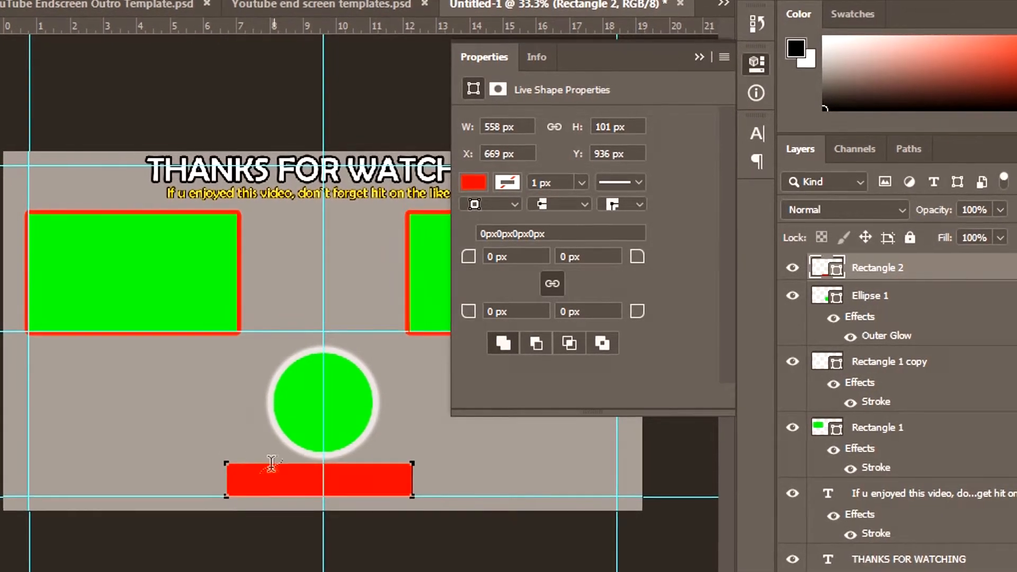
Add the white 60 pt text "SUBSCRIBE" in Berlin Sans FB on the red rectangle.
{"action": "left_click", "coordinate": [248, 480]}
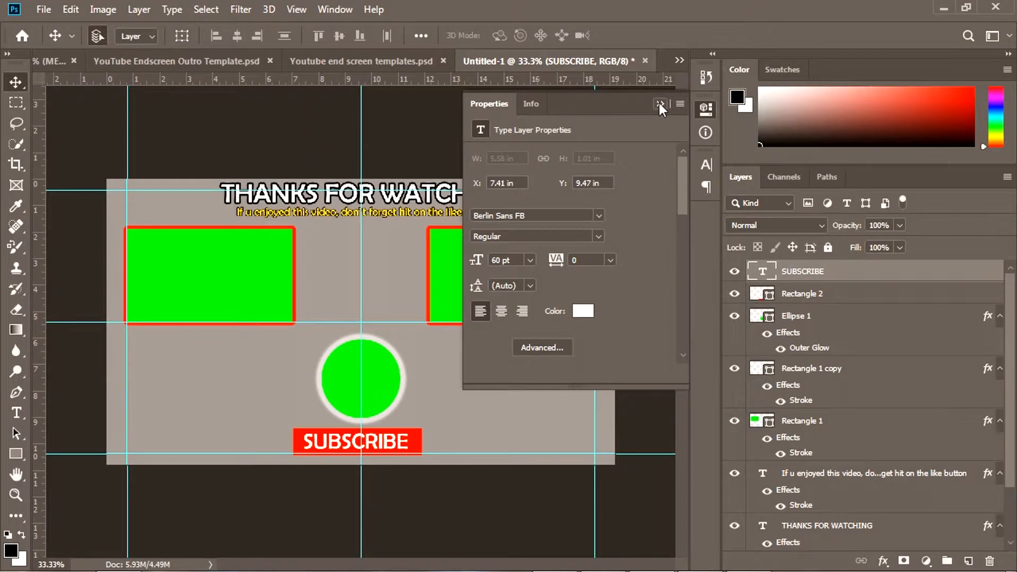
{"action": "left_click", "coordinate": [660, 104]}
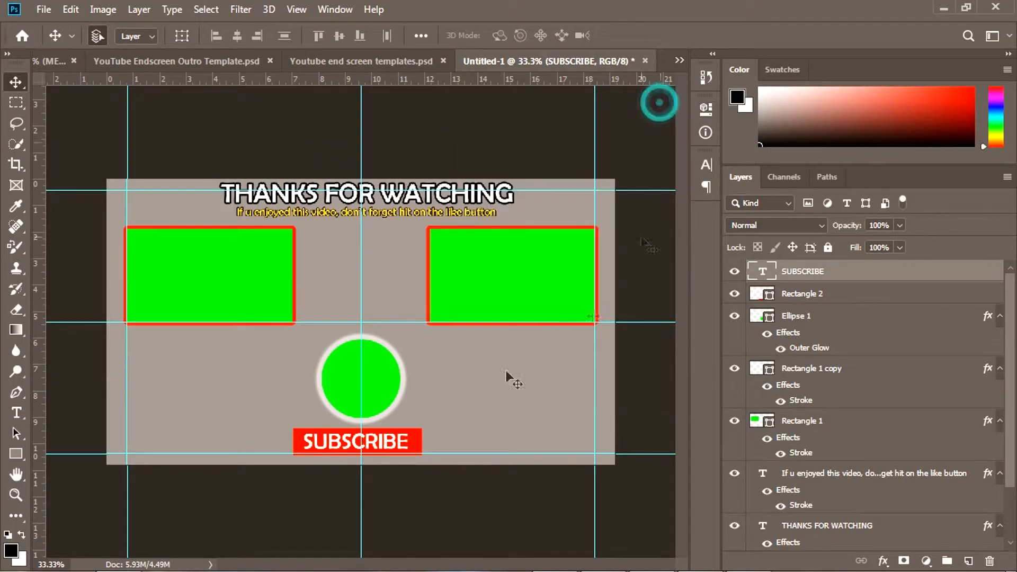